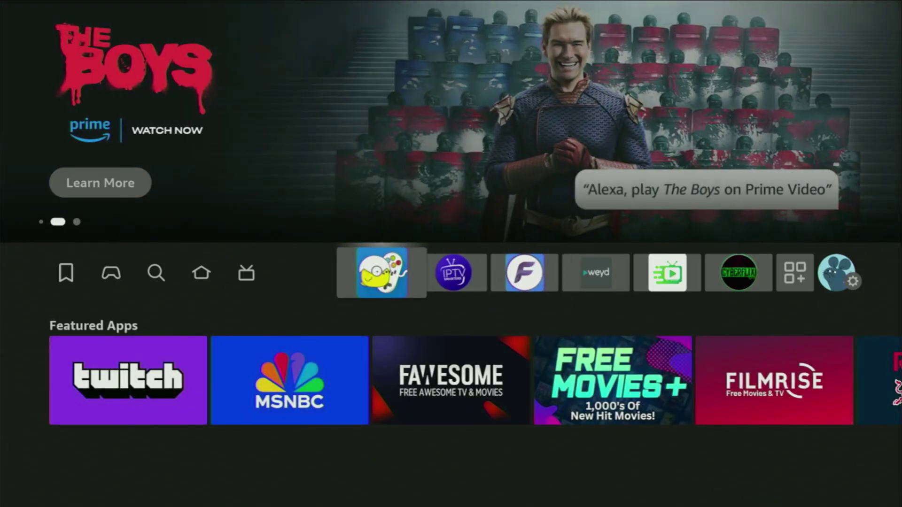
Launch the Happy Chick game store and browse titles in its New Share row.
{"action": "key", "text": "Return"}
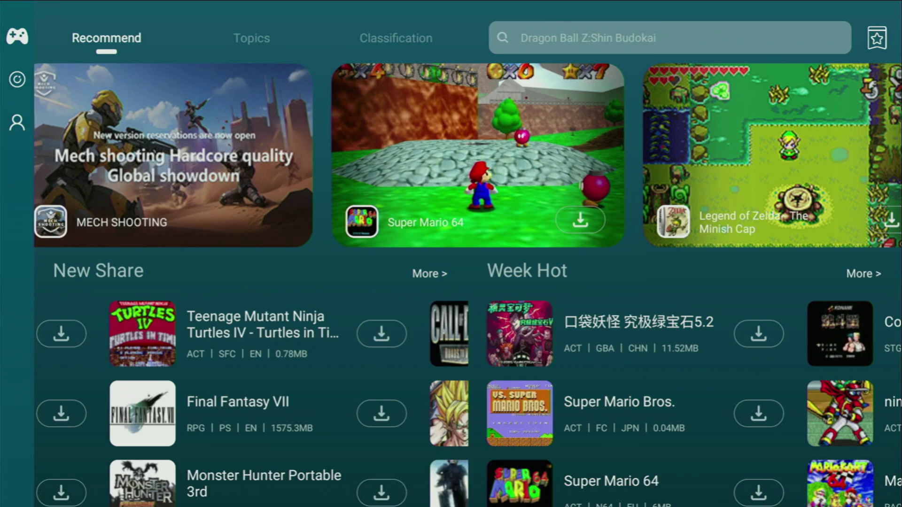
{"action": "key", "text": "Down"}
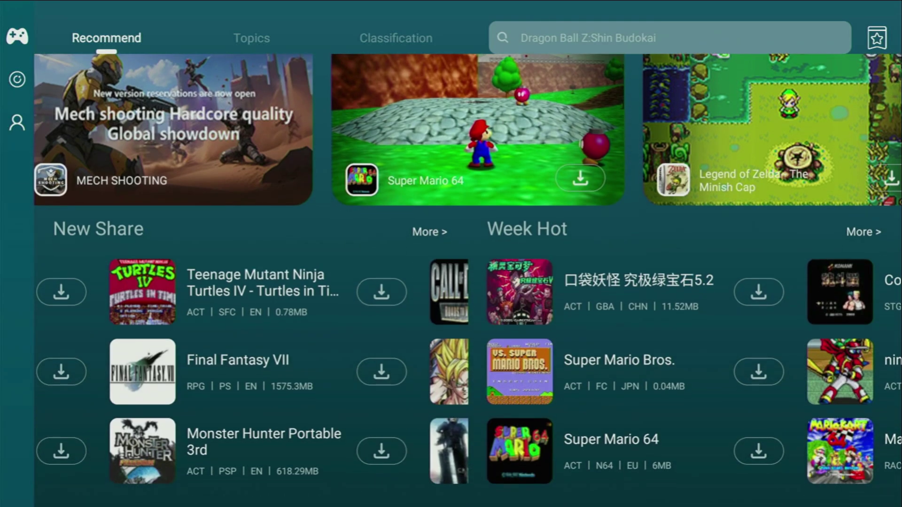
{"action": "key", "text": "Up"}
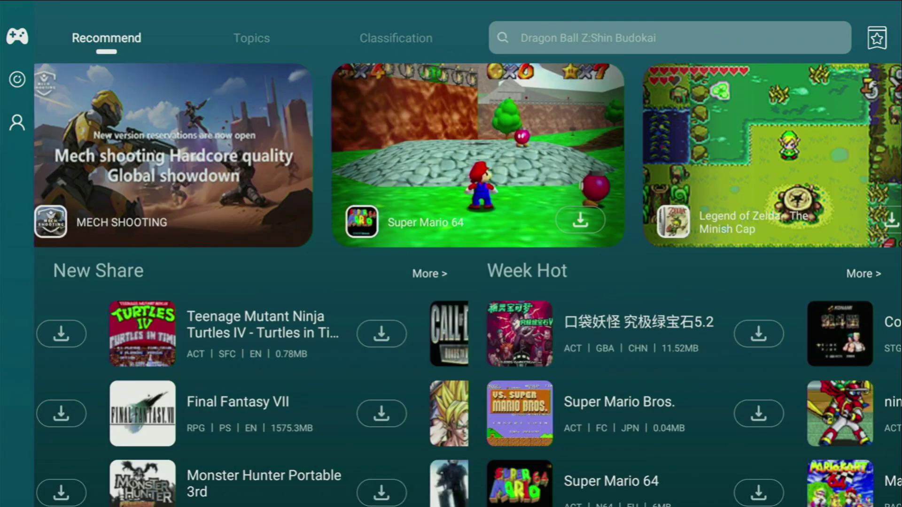
{"action": "key", "text": "Down"}
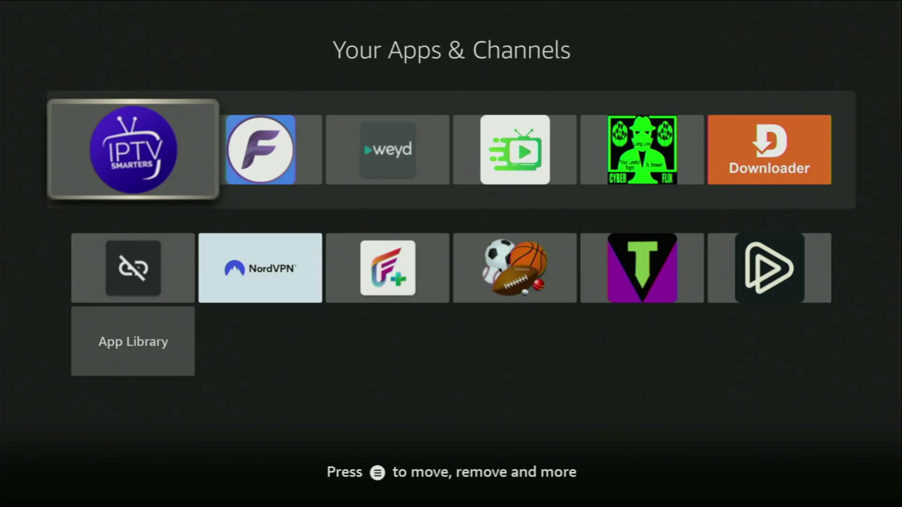
Return to the home screen and enter 'Do' in Fire TV search.
{"action": "key", "text": "Right"}
{"action": "key", "text": "Right"}
{"action": "key", "text": "Right"}
{"action": "key", "text": "Right"}
{"action": "key", "text": "Right"}
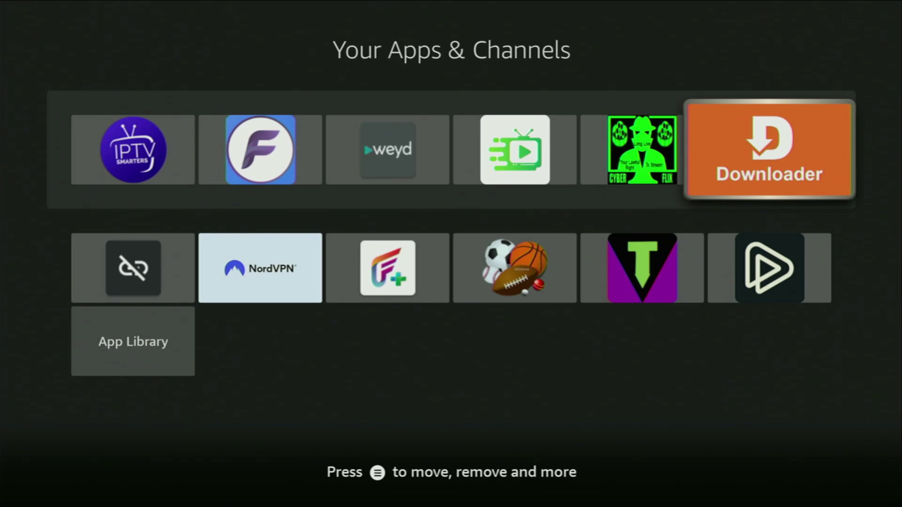
{"action": "key", "text": "Left"}
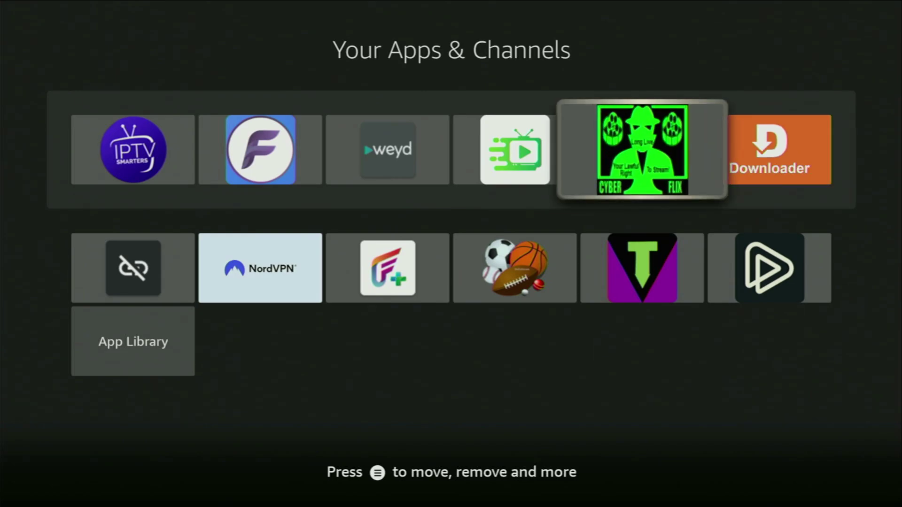
{"action": "key", "text": "Escape"}
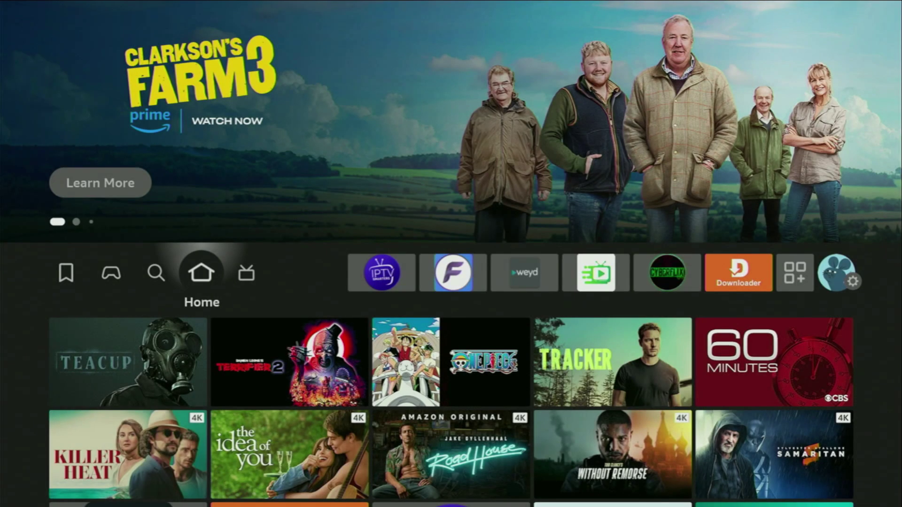
{"action": "key", "text": "Left"}
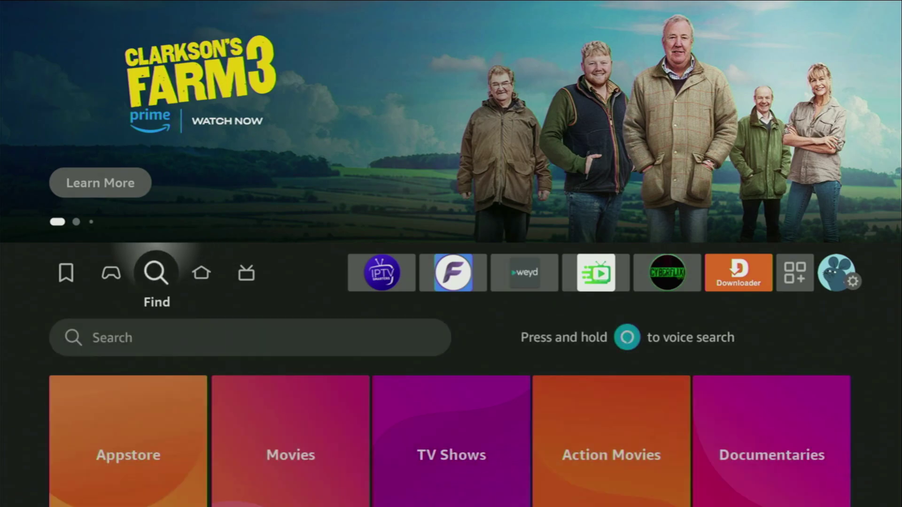
{"action": "key", "text": "Down"}
{"action": "key", "text": "Return"}
{"action": "key", "text": "Right"}
{"action": "key", "text": "Right"}
{"action": "key", "text": "Right"}
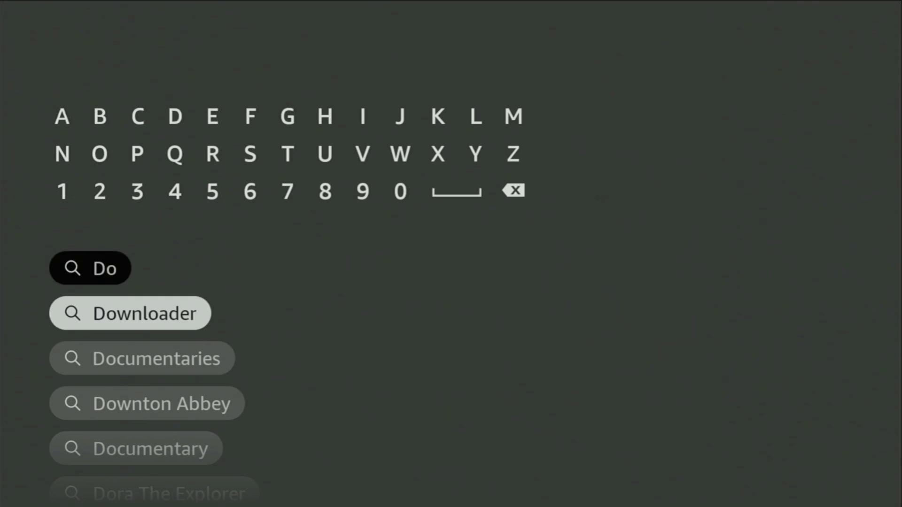
{"action": "key", "text": "Return"}
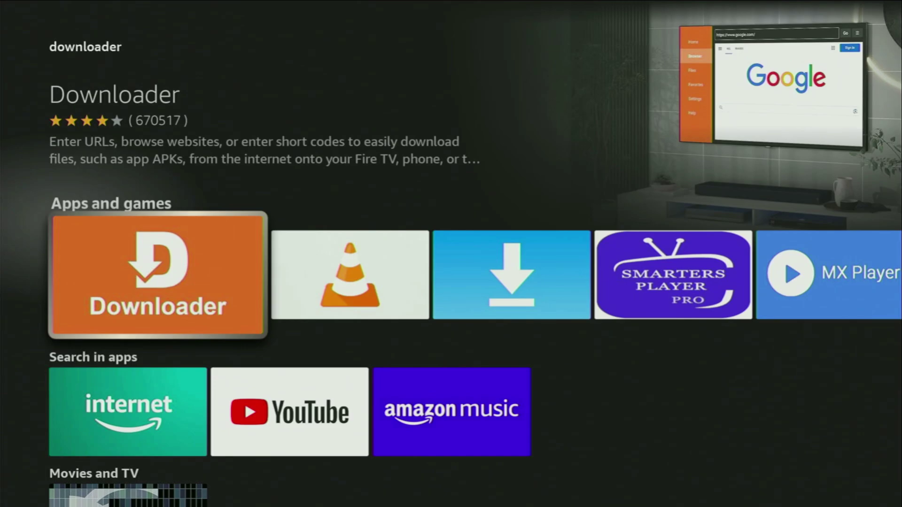
Browse the Downloader results, similar apps and further result rows.
{"action": "key", "text": "Right"}
{"action": "key", "text": "Right"}
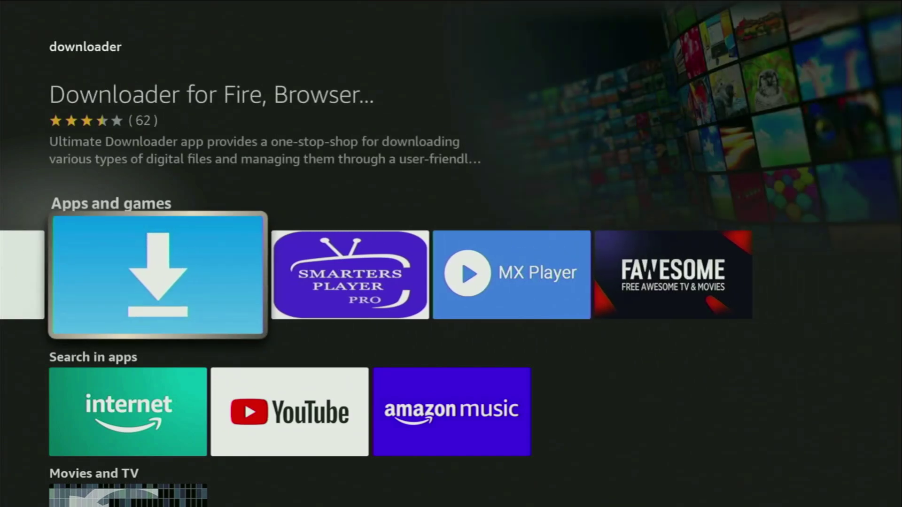
{"action": "key", "text": "Right"}
{"action": "key", "text": "Right"}
{"action": "key", "text": "Right"}
{"action": "key", "text": "Down"}
{"action": "key", "text": "Down"}
{"action": "key", "text": "Down"}
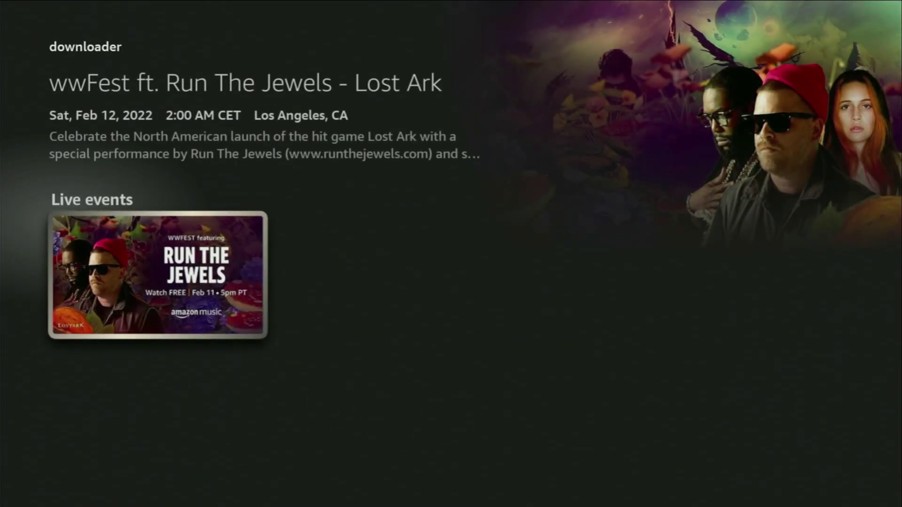
Go to the Settings gear on the home screen and select the My Fire TV tile.
{"action": "key", "text": "Home"}
{"action": "key", "text": "Right"}
{"action": "key", "text": "Right"}
{"action": "key", "text": "Right"}
{"action": "key", "text": "Right"}
{"action": "key", "text": "Right"}
{"action": "key", "text": "Right"}
{"action": "key", "text": "Right"}
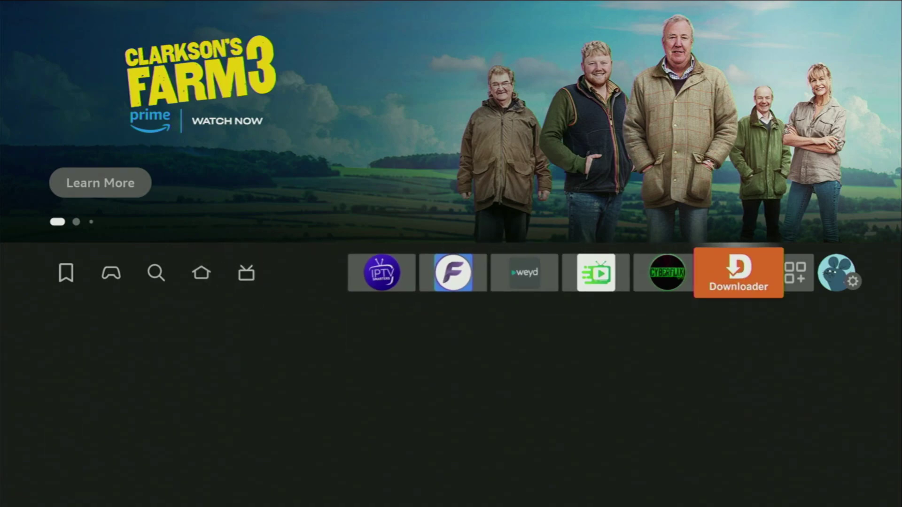
{"action": "key", "text": "Right"}
{"action": "key", "text": "Right"}
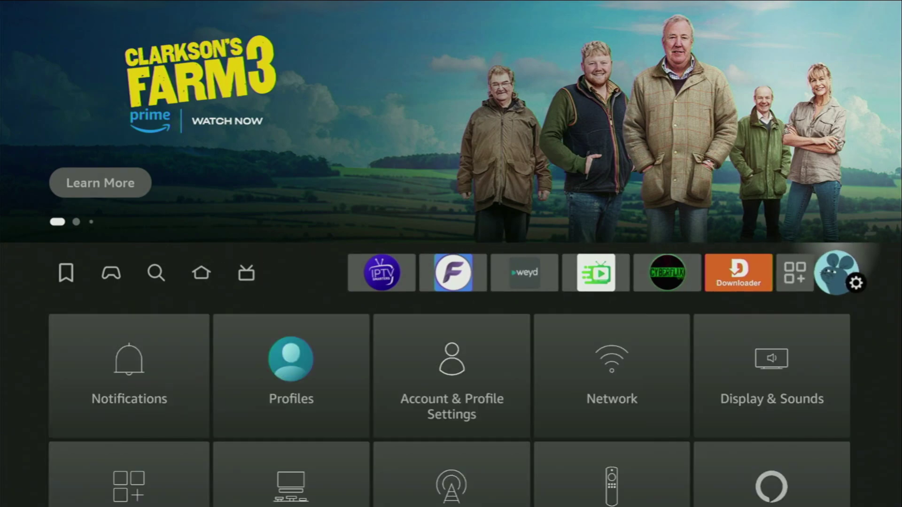
{"action": "key", "text": "Down"}
{"action": "key", "text": "Down"}
{"action": "key", "text": "Down"}
{"action": "key", "text": "Right"}
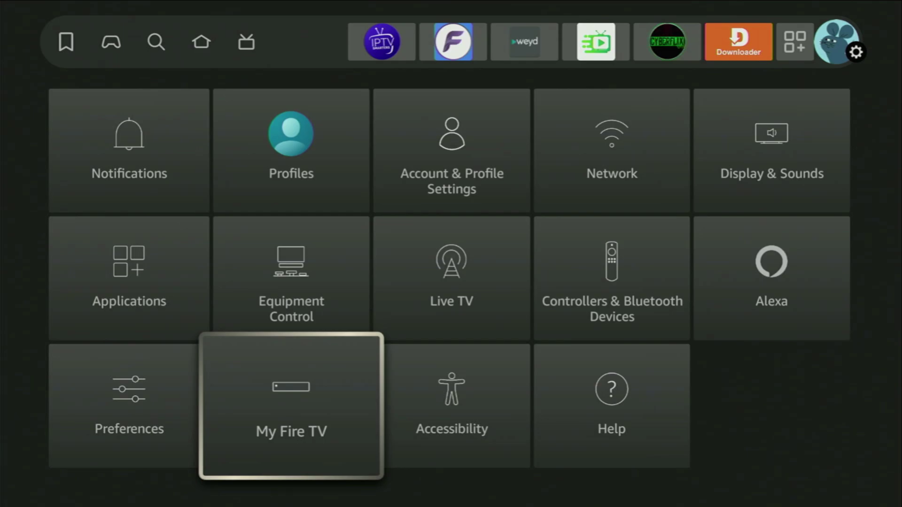
{"action": "key", "text": "Return"}
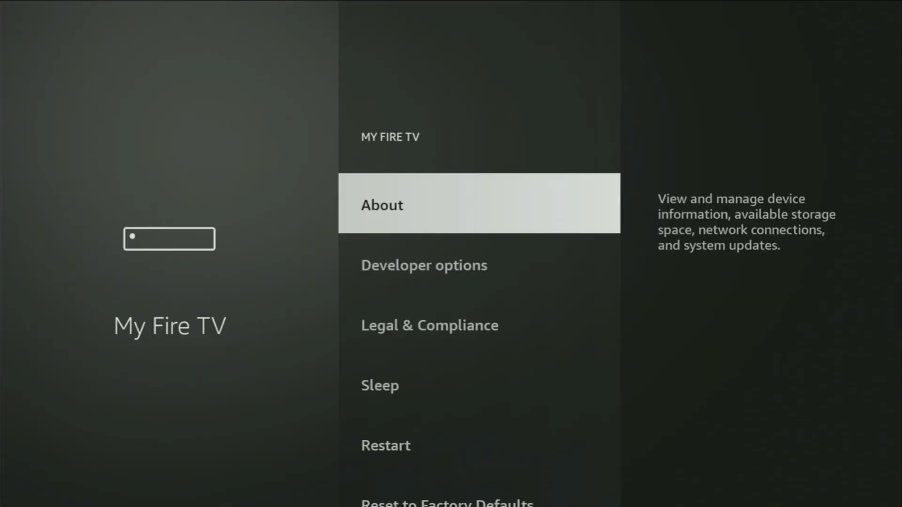
Scroll through My Fire TV entries, from Developer options down and back up to About.
{"action": "key", "text": "Down"}
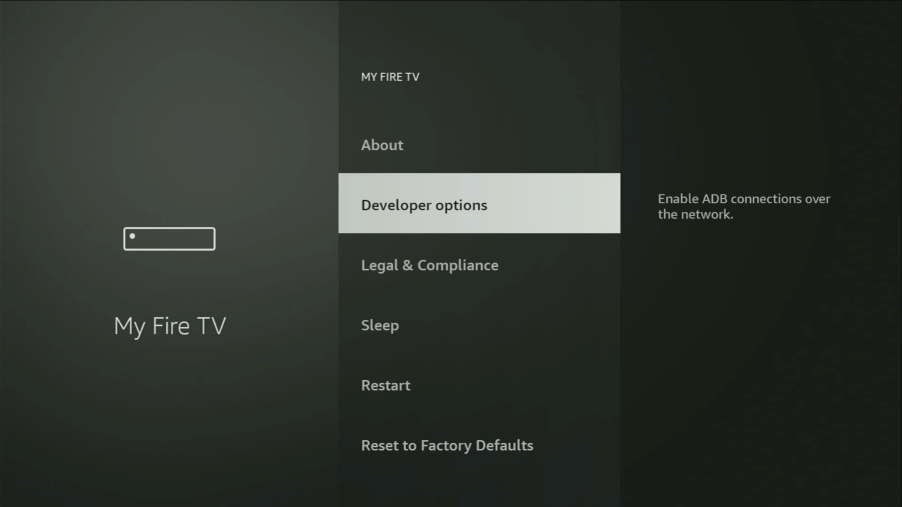
{"action": "key", "text": "Down"}
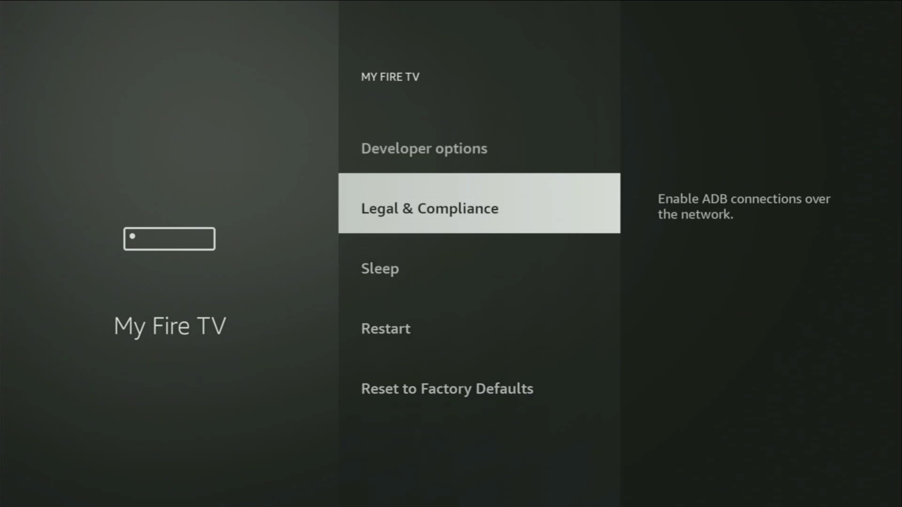
{"action": "key", "text": "Down"}
{"action": "key", "text": "Up"}
{"action": "key", "text": "Up"}
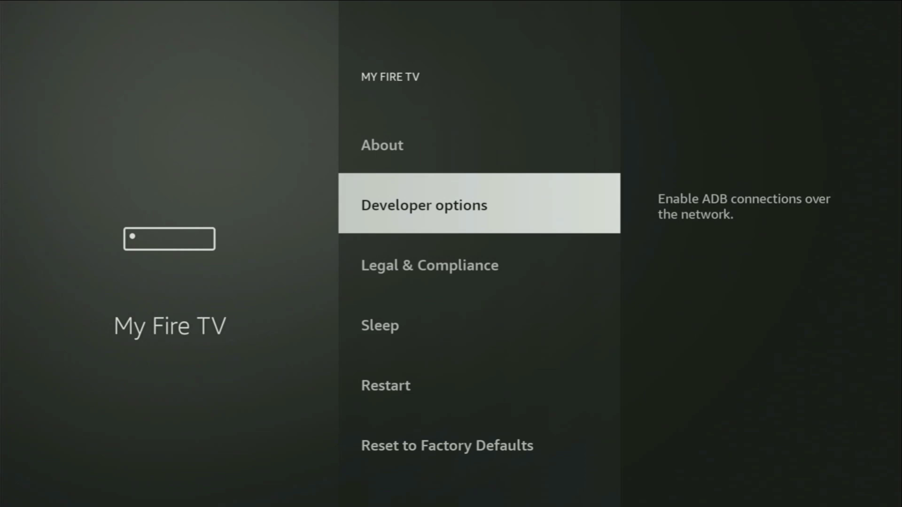
{"action": "key", "text": "Up"}
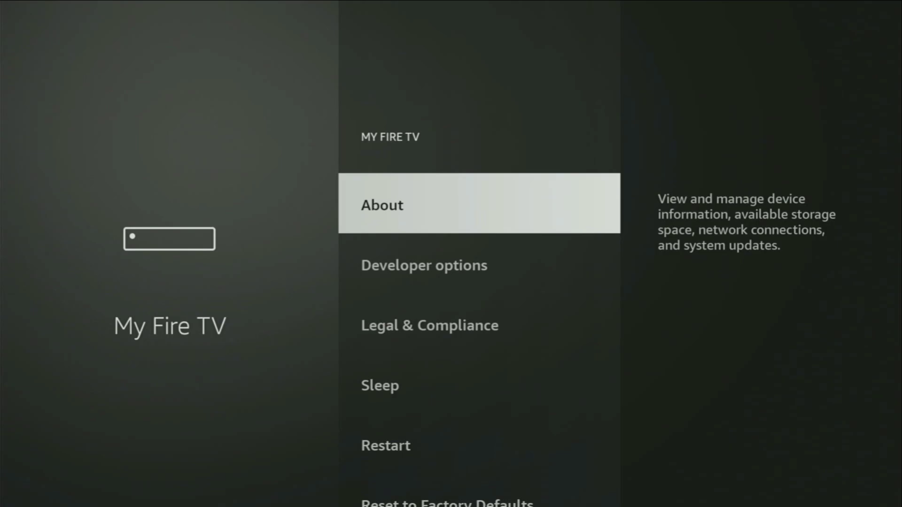
{"action": "key", "text": "Return"}
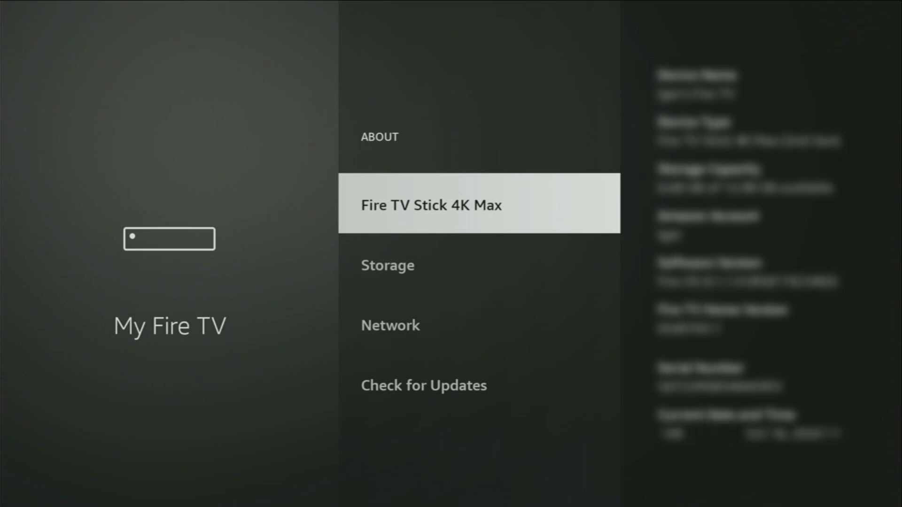
{"action": "key", "text": "Return"}
{"action": "key", "text": "Return"}
{"action": "key", "text": "Return"}
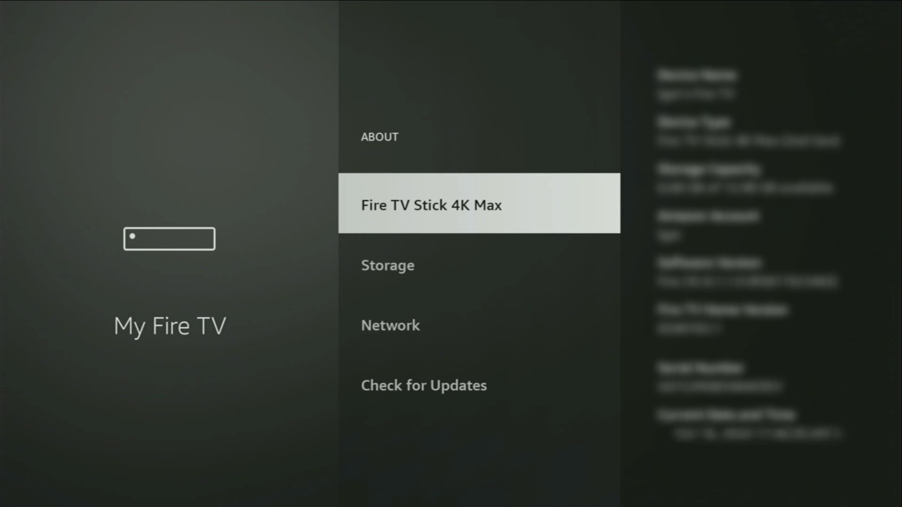
{"action": "key", "text": "Escape"}
{"action": "key", "text": "Down"}
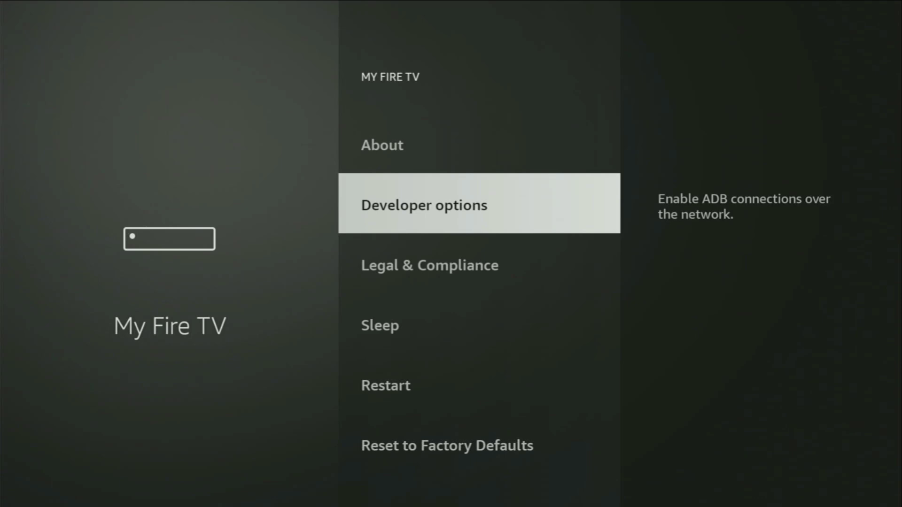
Toggle ADB debugging off and on, and switch Downloader's Install Unknown Apps permission ON.
{"action": "key", "text": "Return"}
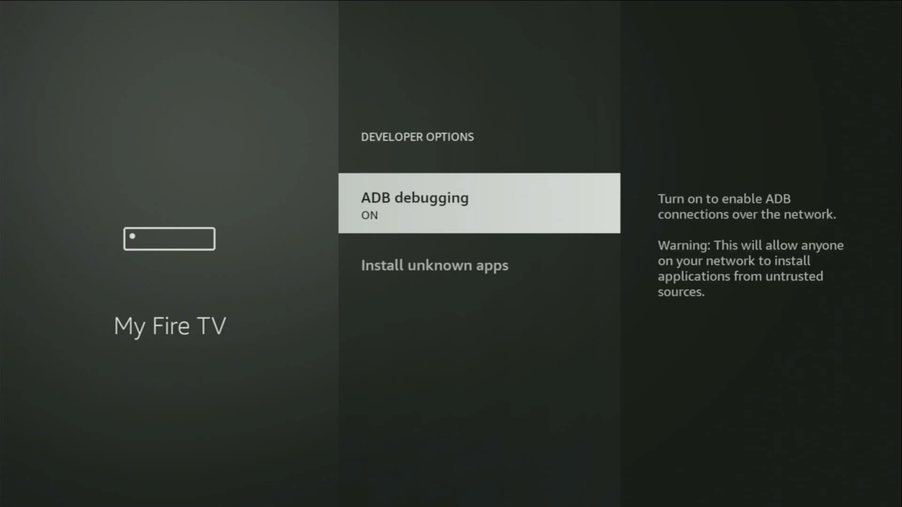
{"action": "key", "text": "Return"}
{"action": "key", "text": "Return"}
{"action": "key", "text": "Down"}
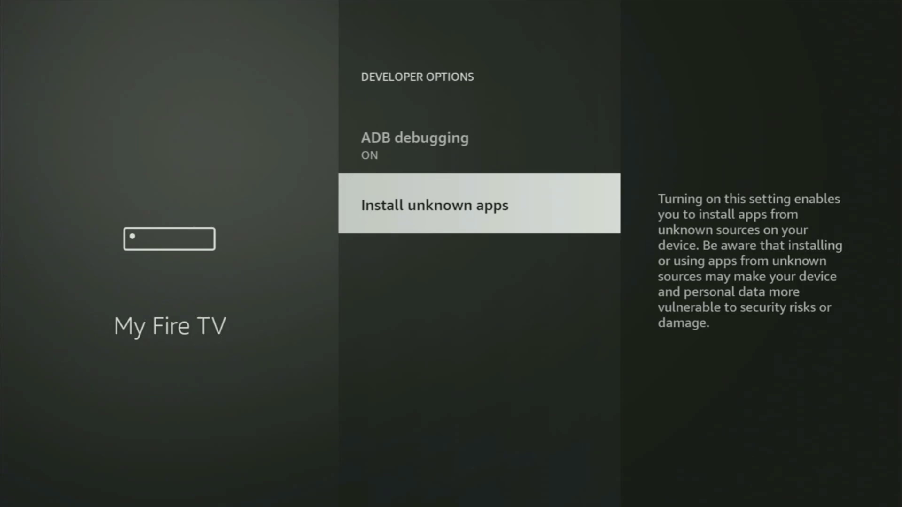
{"action": "key", "text": "Return"}
{"action": "key", "text": "Down"}
{"action": "key", "text": "Down"}
{"action": "key", "text": "Down"}
{"action": "key", "text": "Down"}
{"action": "key", "text": "Down"}
{"action": "key", "text": "Down"}
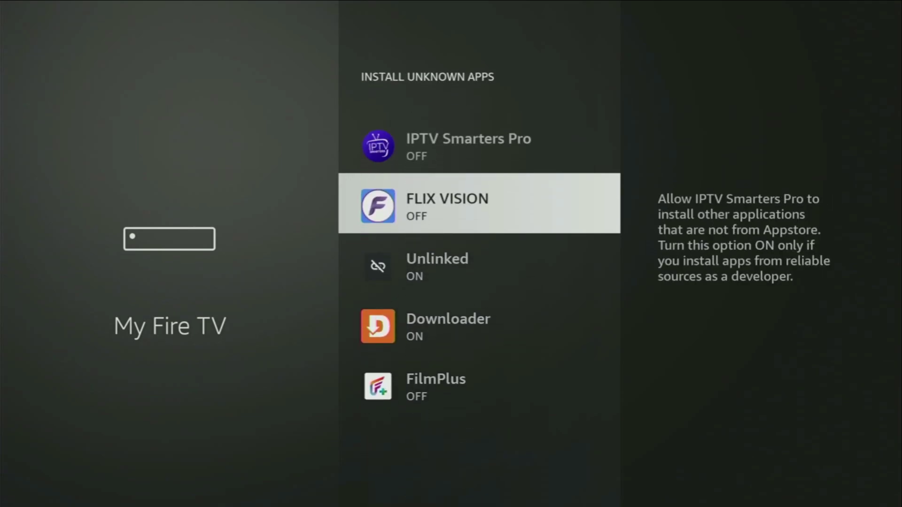
{"action": "key", "text": "Return"}
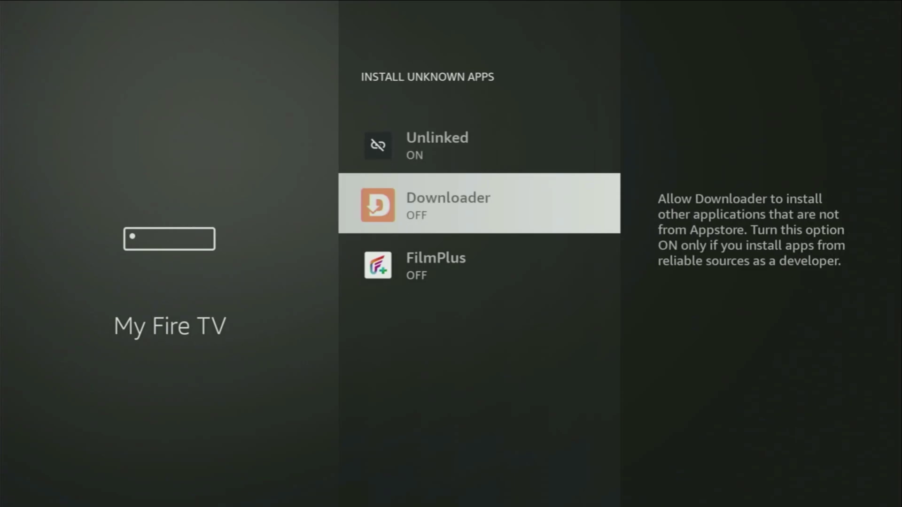
{"action": "key", "text": "Return"}
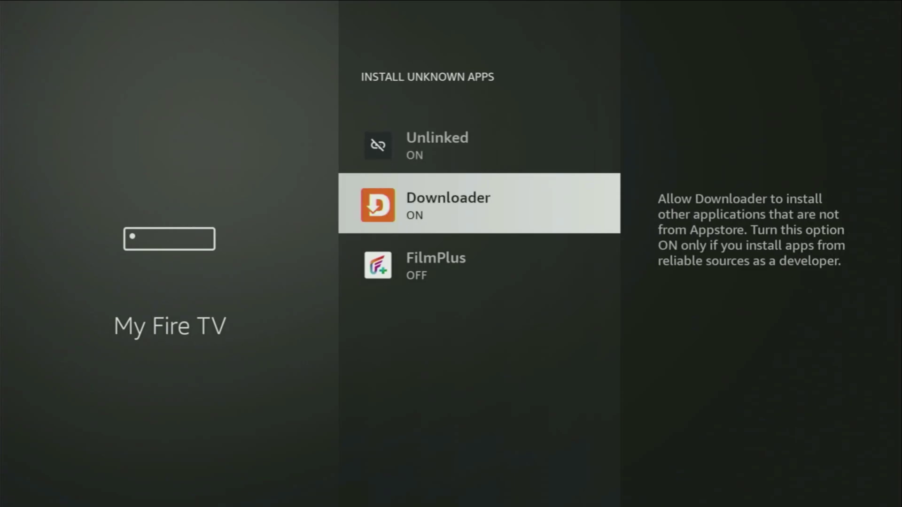
Scroll up the Install Unknown Apps list past FLIX VISION, IPTV Smarters Pro and weyd to WATCHED.
{"action": "key", "text": "Down"}
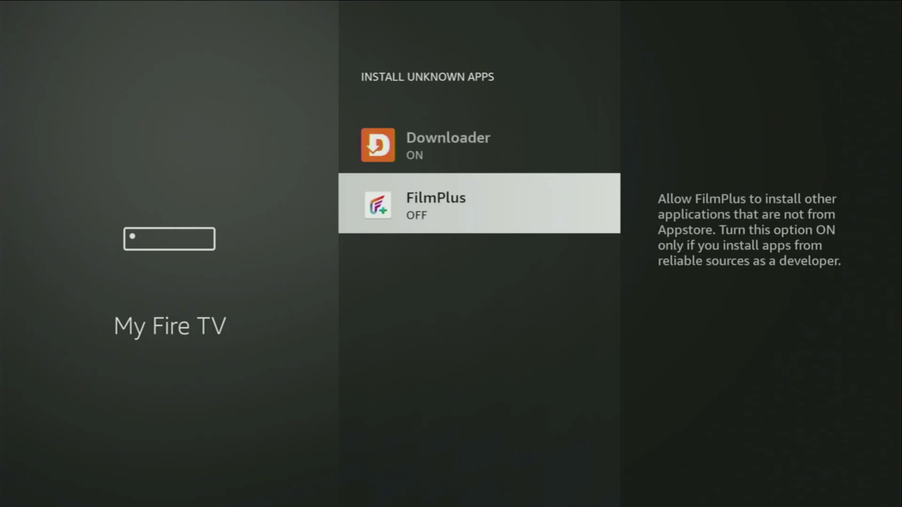
{"action": "key", "text": "Up"}
{"action": "key", "text": "Up"}
{"action": "key", "text": "Up"}
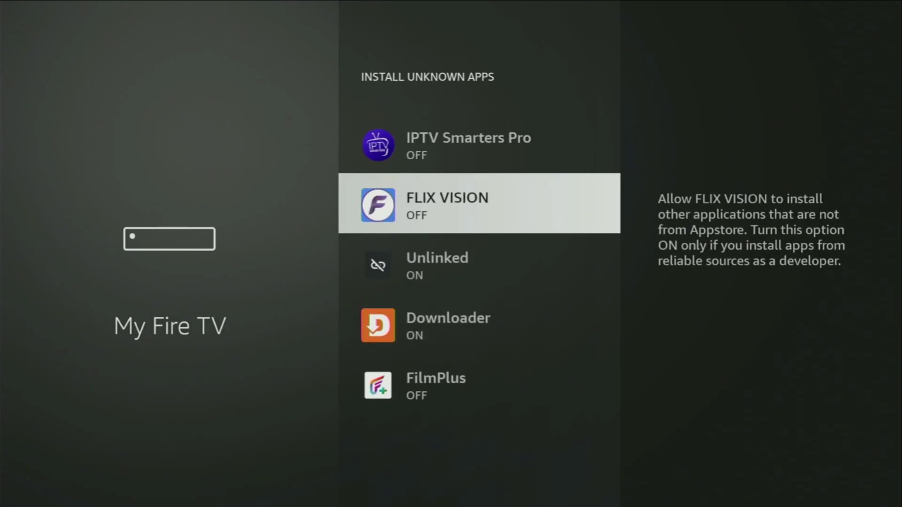
{"action": "key", "text": "Up"}
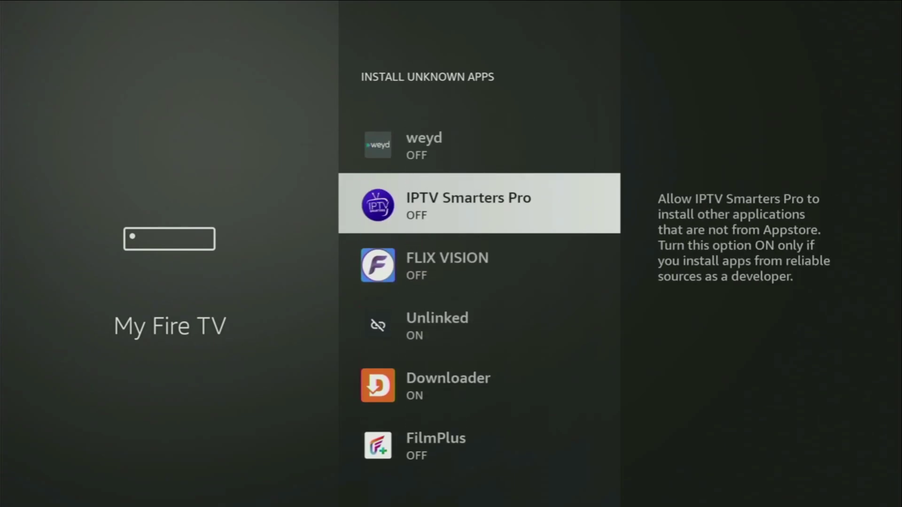
{"action": "key", "text": "Up"}
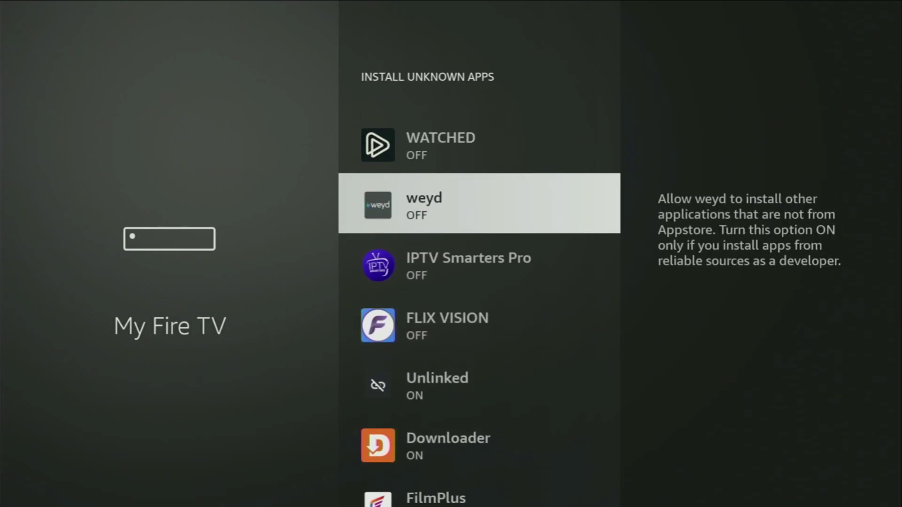
{"action": "key", "text": "Up"}
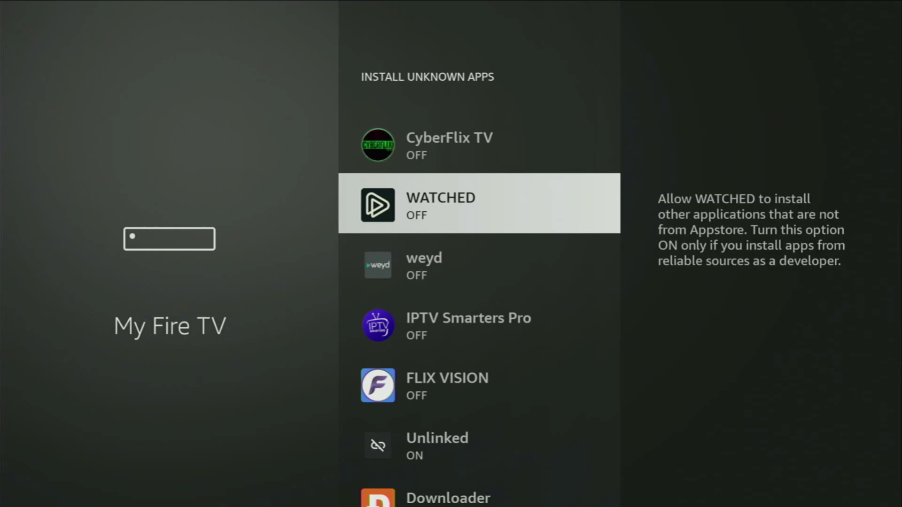
Open the Your Apps & Channels grid and move to the NordVPN tile in the second row.
{"action": "key", "text": "Up"}
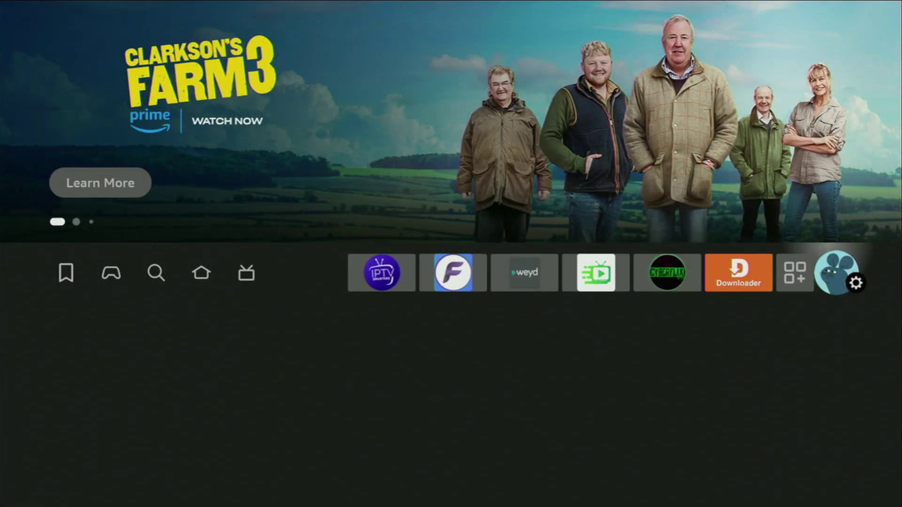
{"action": "key", "text": "Return"}
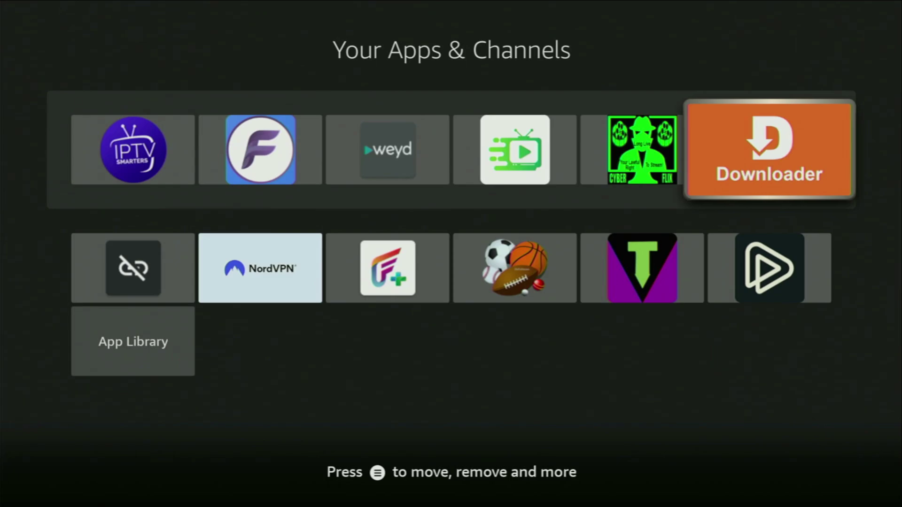
{"action": "key", "text": "Down"}
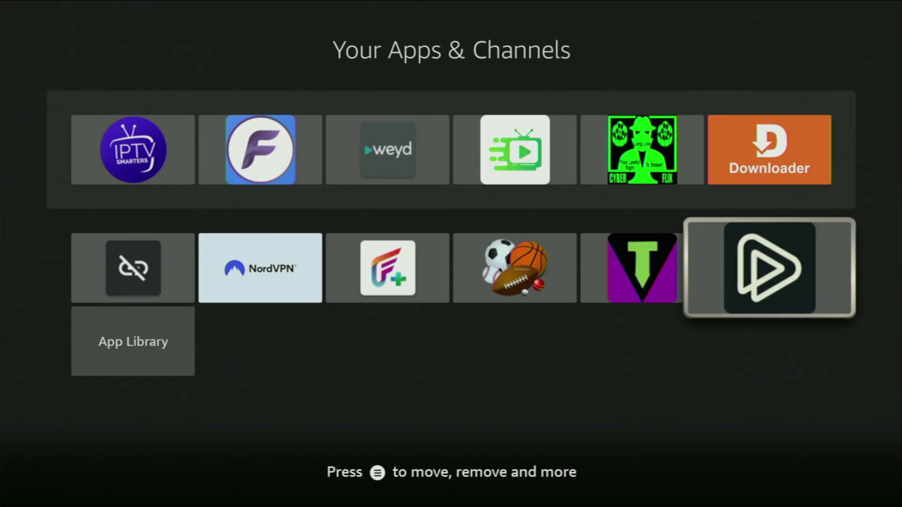
{"action": "key", "text": "Left"}
{"action": "key", "text": "Left"}
{"action": "key", "text": "Left"}
{"action": "key", "text": "Left"}
{"action": "key", "text": "Left"}
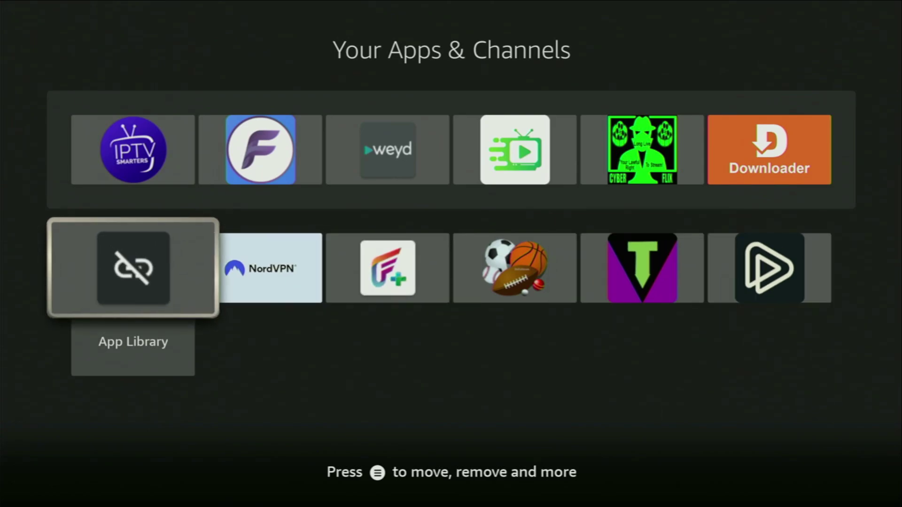
{"action": "key", "text": "Right"}
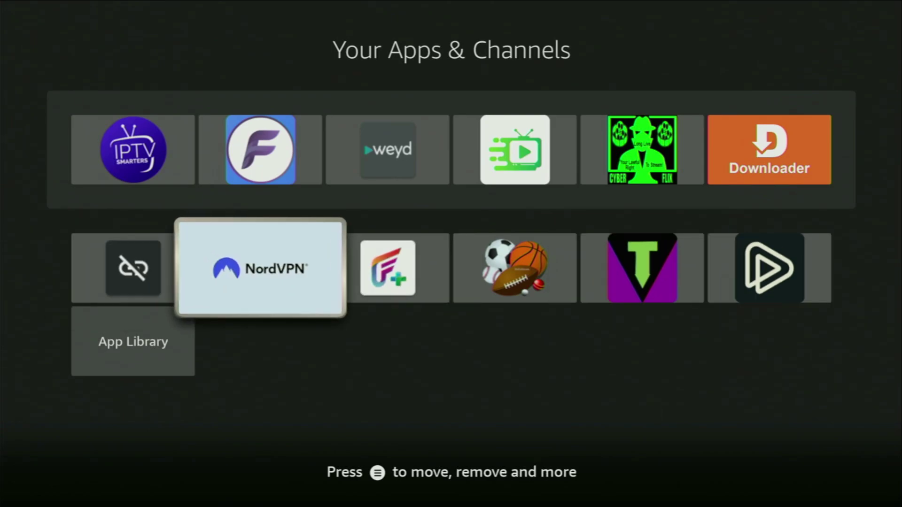
Launch NordVPN and browse the suggested servers such as Germany and Malta.
{"action": "key", "text": "Return"}
{"action": "key", "text": "Down"}
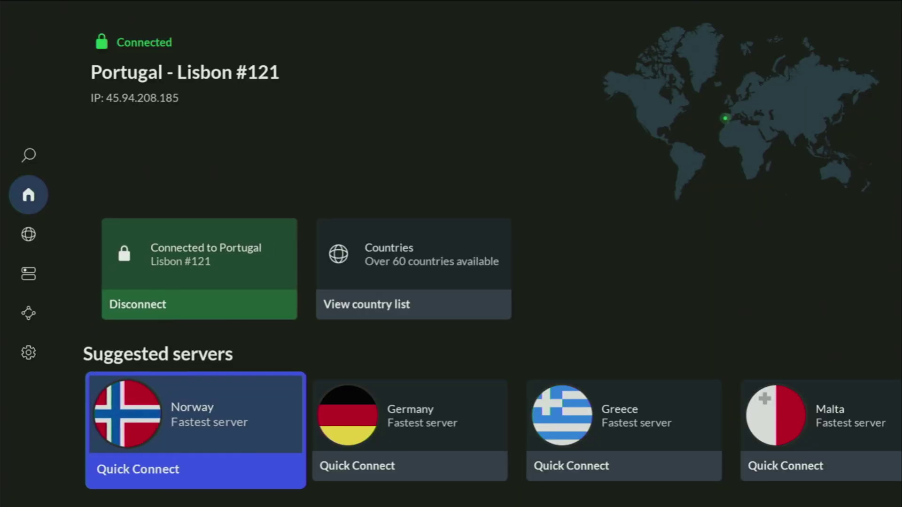
{"action": "key", "text": "Right"}
{"action": "key", "text": "Right"}
{"action": "key", "text": "Right"}
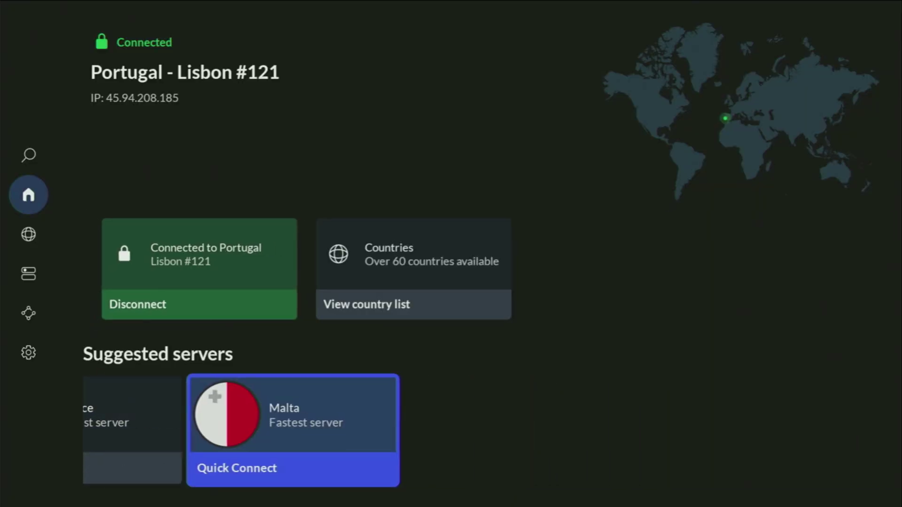
{"action": "key", "text": "Up"}
Go down the country list to the S row and Quick Connect to a Spain server.
{"action": "key", "text": "Right"}
{"action": "key", "text": "Return"}
{"action": "key", "text": "Down"}
{"action": "key", "text": "Down"}
{"action": "key", "text": "Down"}
{"action": "key", "text": "Down"}
{"action": "key", "text": "Down"}
{"action": "key", "text": "Down"}
{"action": "key", "text": "Down"}
{"action": "key", "text": "Down"}
{"action": "key", "text": "Down"}
{"action": "key", "text": "Down"}
{"action": "key", "text": "Down"}
{"action": "key", "text": "Down"}
{"action": "key", "text": "Down"}
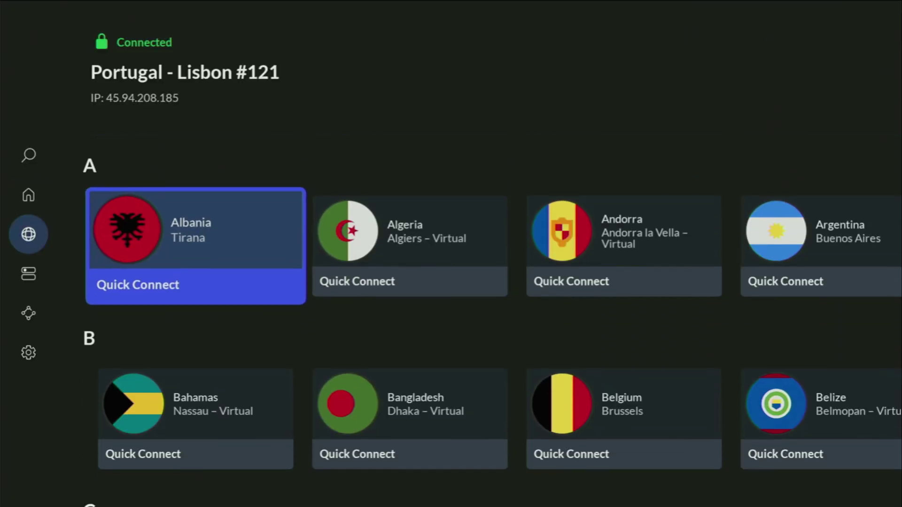
{"action": "key", "text": "Right"}
{"action": "key", "text": "Right"}
{"action": "key", "text": "Right"}
{"action": "key", "text": "Right"}
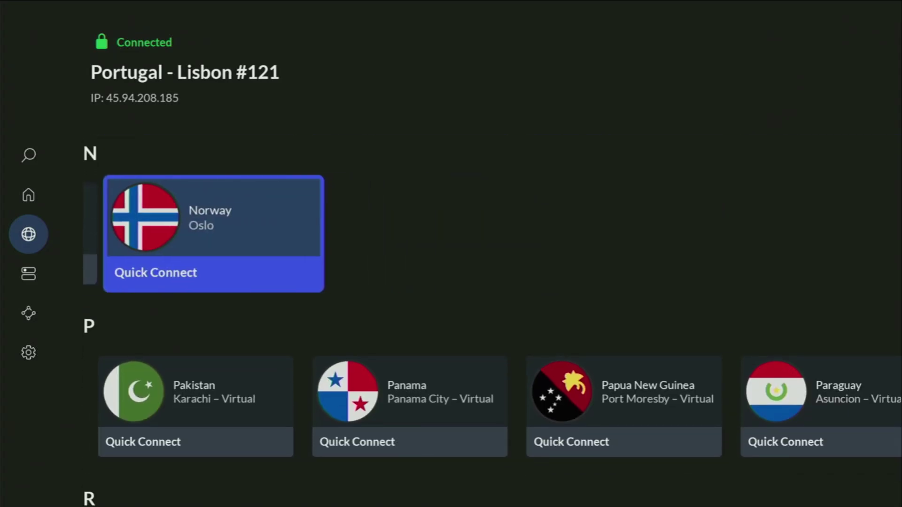
{"action": "key", "text": "Down"}
{"action": "key", "text": "Right"}
{"action": "key", "text": "Right"}
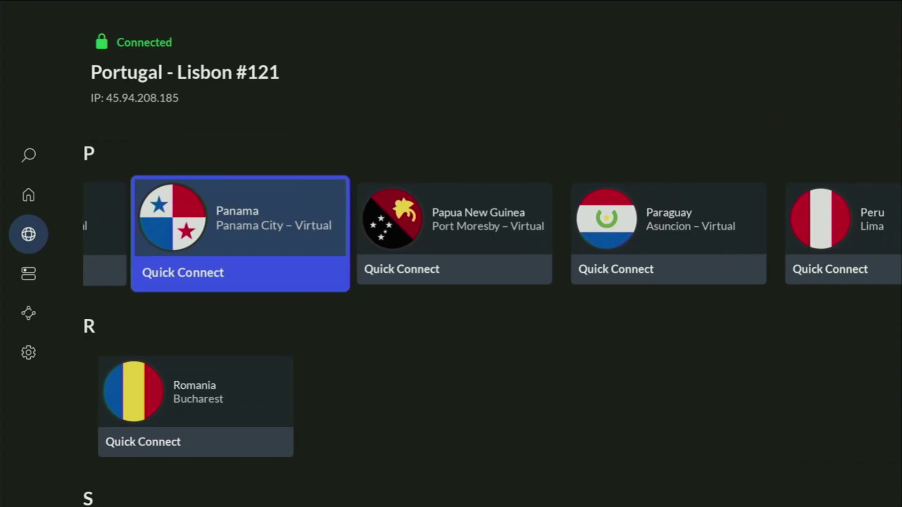
{"action": "key", "text": "Right"}
{"action": "key", "text": "Right"}
{"action": "key", "text": "Right"}
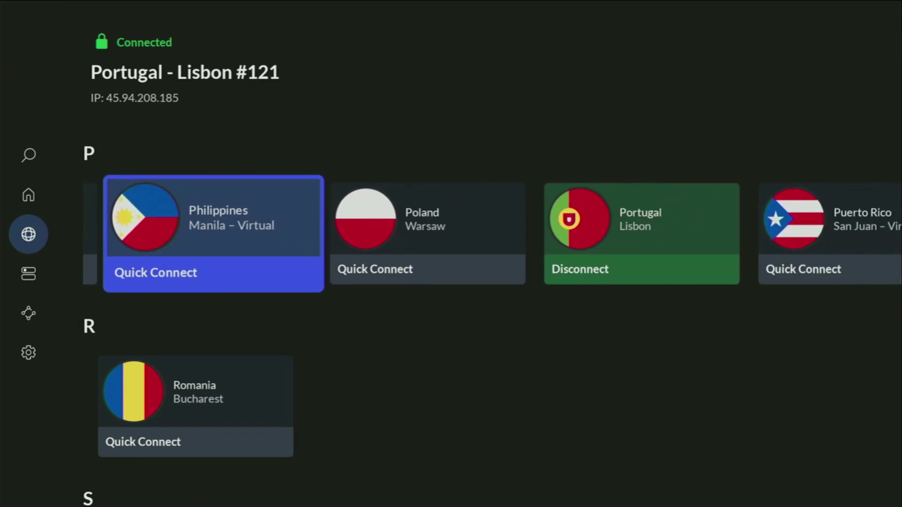
{"action": "key", "text": "Right"}
{"action": "key", "text": "Right"}
{"action": "key", "text": "Right"}
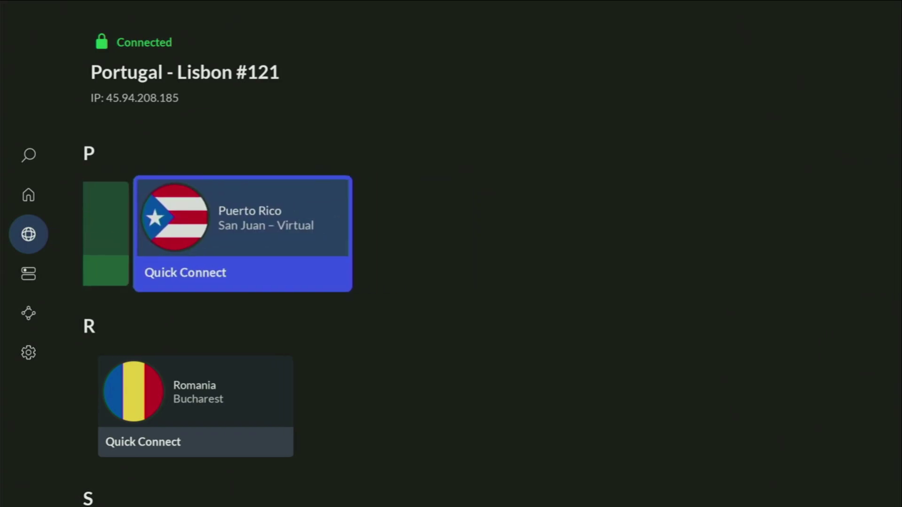
{"action": "key", "text": "Down"}
{"action": "key", "text": "Down"}
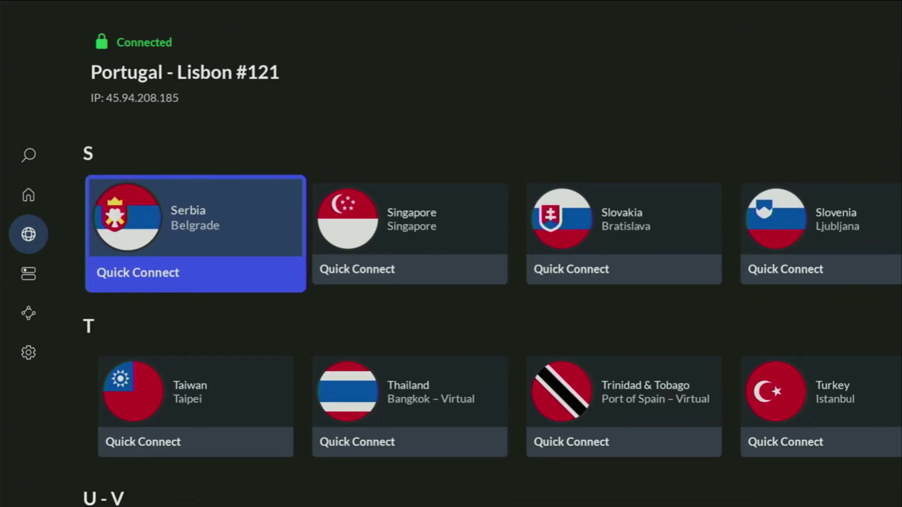
{"action": "key", "text": "Right"}
{"action": "key", "text": "Right"}
{"action": "key", "text": "Right"}
{"action": "key", "text": "Right"}
{"action": "key", "text": "Right"}
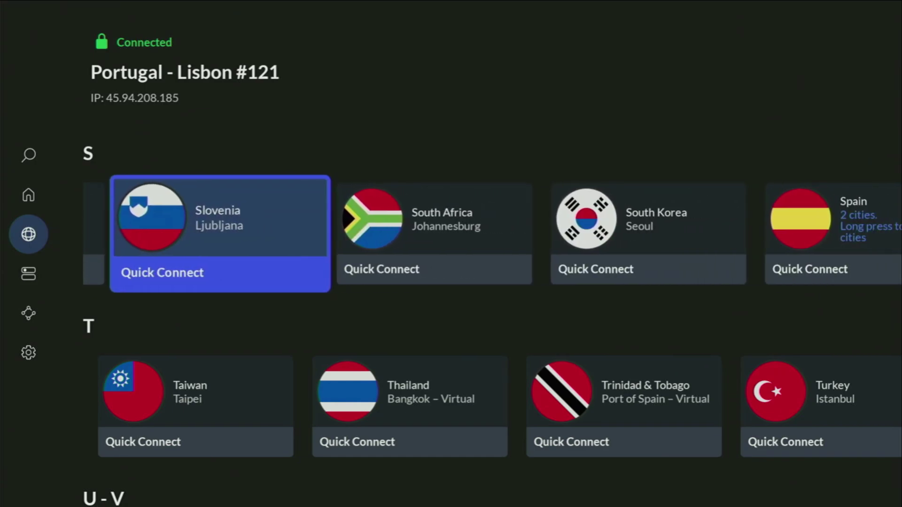
{"action": "key", "text": "Right"}
{"action": "key", "text": "Return"}
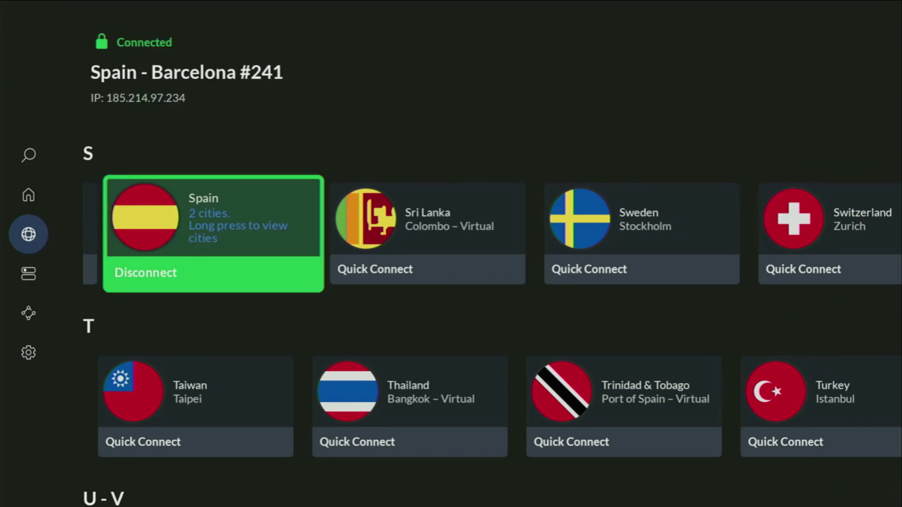
Browse the S and T country rows while connected to Spain - Barcelona #241.
{"action": "key", "text": "Down"}
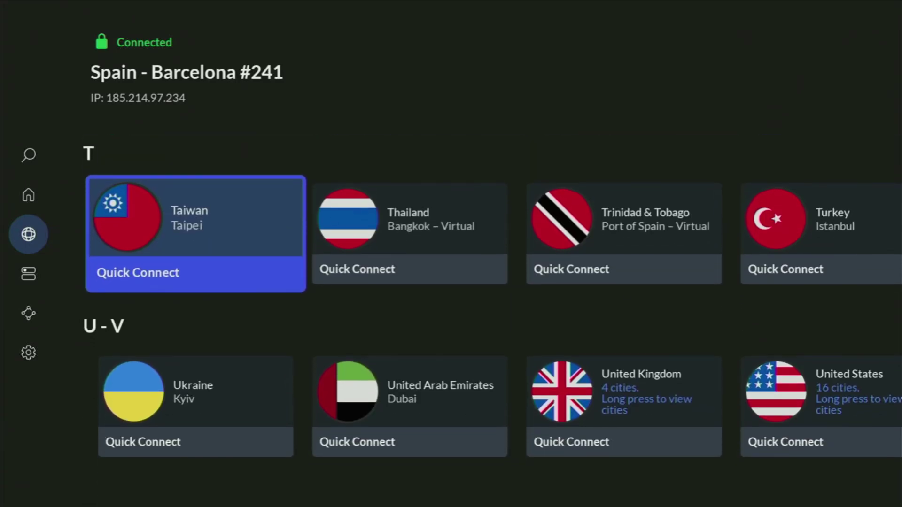
{"action": "key", "text": "Up"}
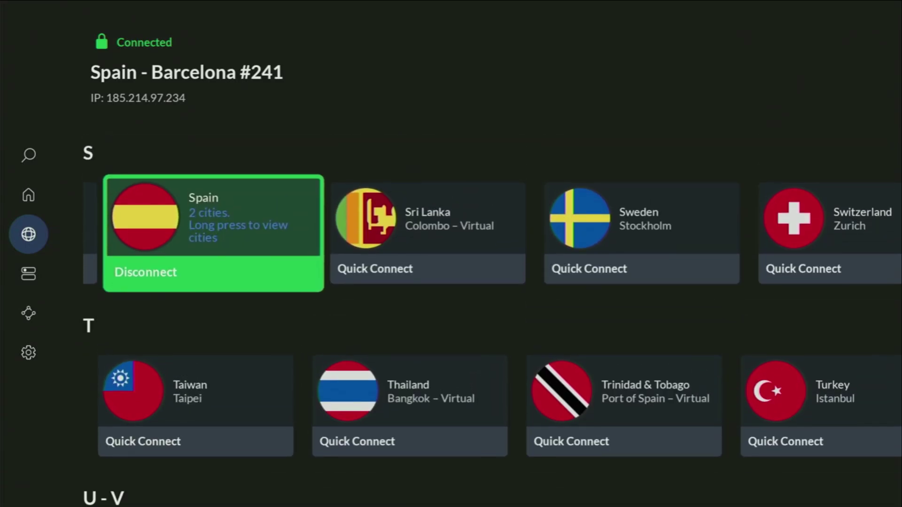
{"action": "key", "text": "Right"}
{"action": "key", "text": "Right"}
{"action": "key", "text": "Right"}
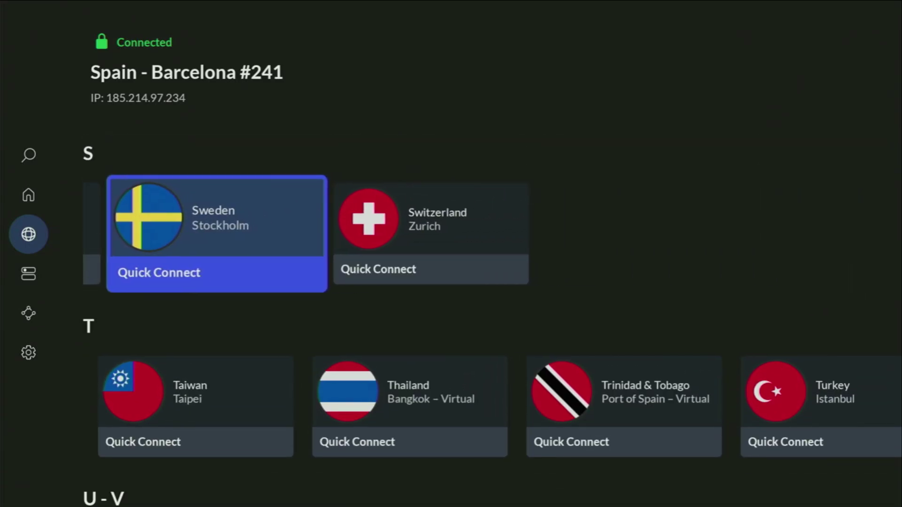
{"action": "key", "text": "Down"}
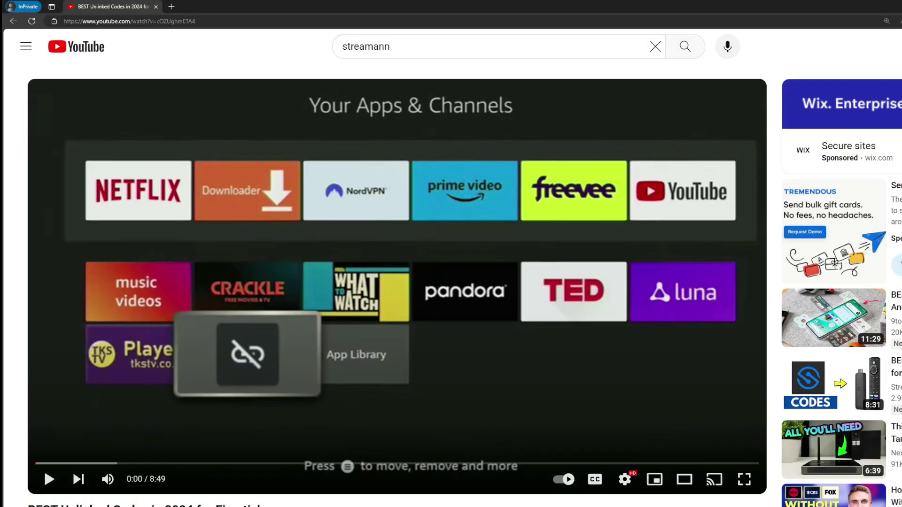
Open the pinned comment's topvpnoffer.com link in a new tab and highlight its '3 months extra' headline.
{"action": "scroll", "coordinate": [298, 326], "scroll_direction": "down", "scroll_amount": 7}
{"action": "left_click", "coordinate": [349, 278]}
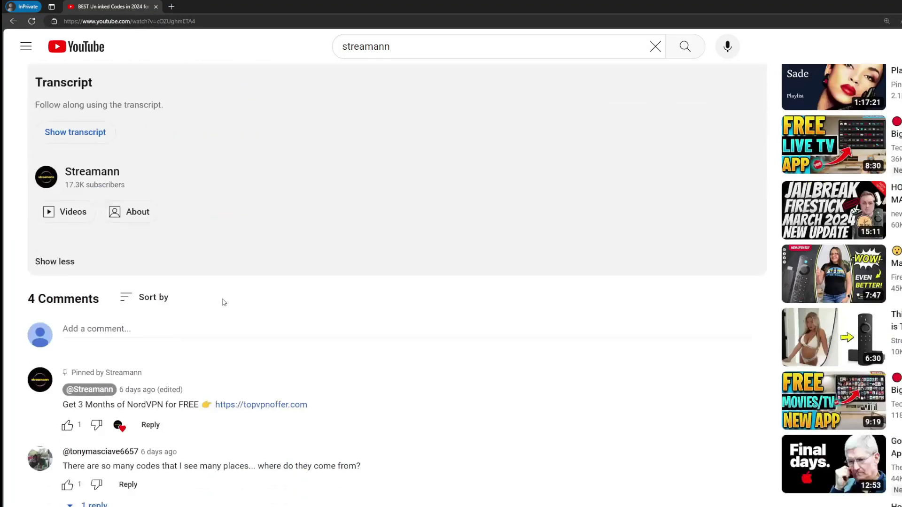
{"action": "left_click_drag", "start_coordinate": [314, 402], "coordinate": [218, 402]}
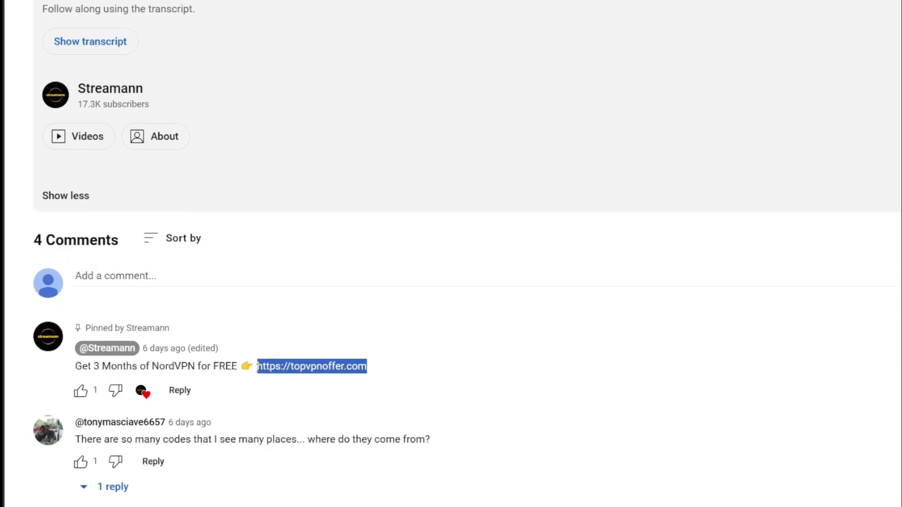
{"action": "left_click", "coordinate": [324, 366]}
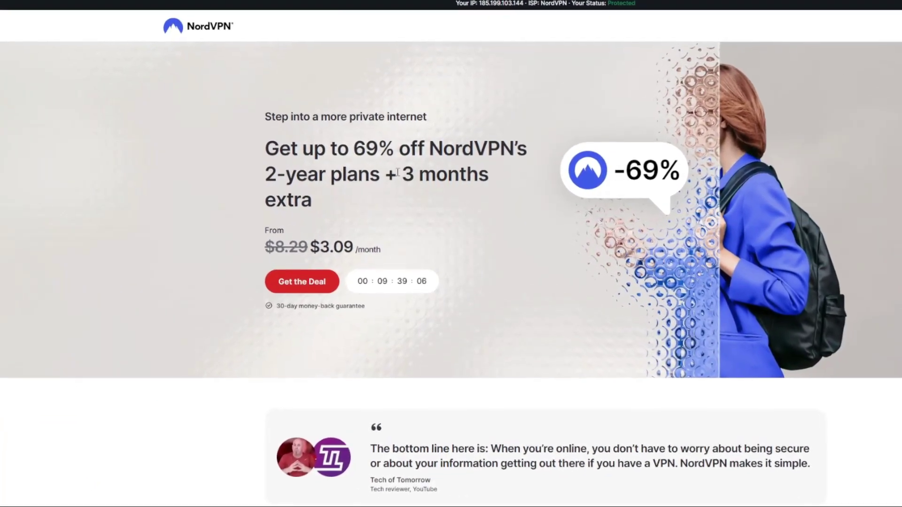
{"action": "left_click_drag", "start_coordinate": [397, 172], "coordinate": [491, 198]}
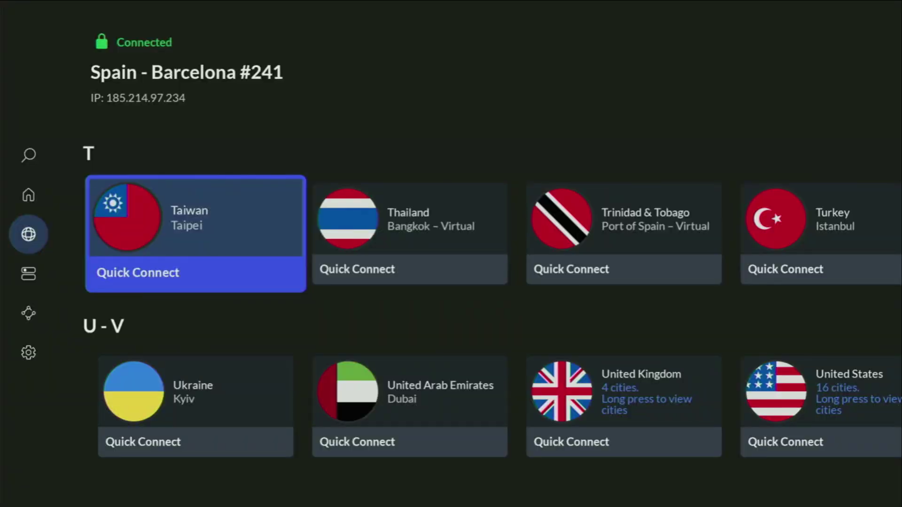
Go to Downloader's Home section and select its URL box.
{"action": "key", "text": "Home"}
{"action": "key", "text": "Right"}
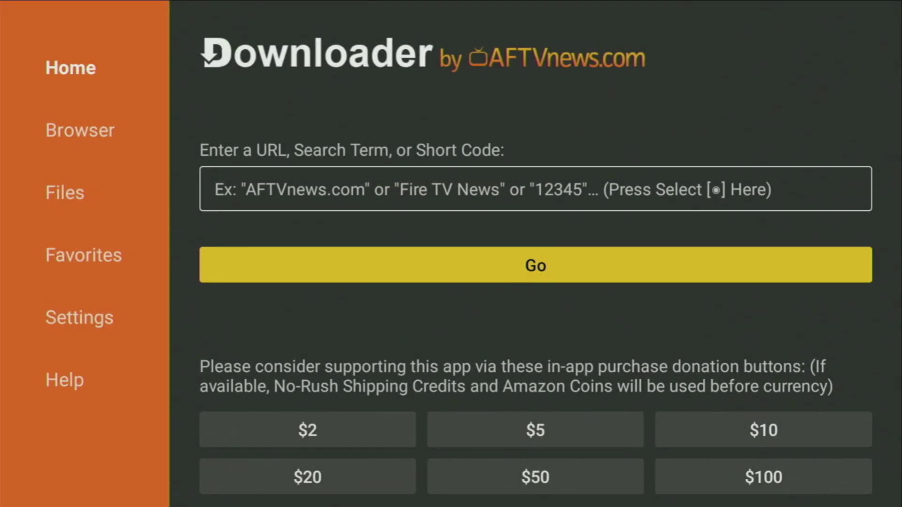
{"action": "key", "text": "Left"}
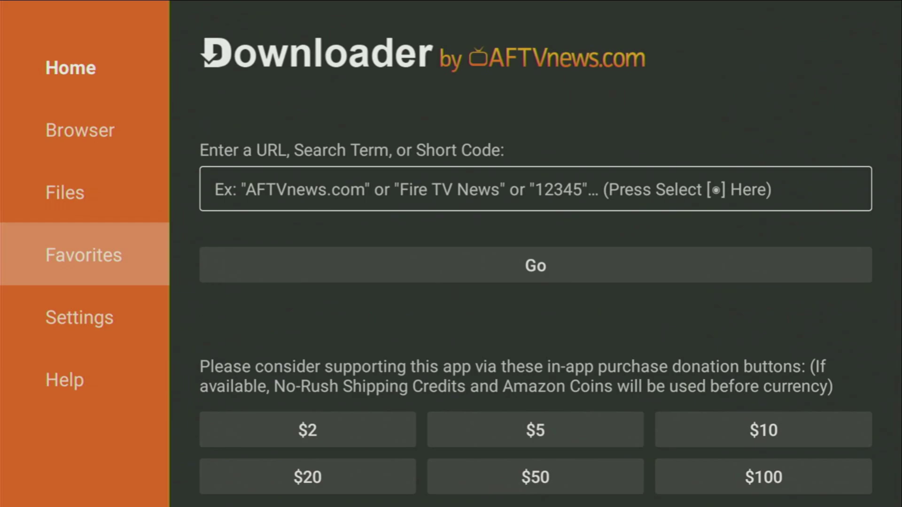
{"action": "key", "text": "Up"}
{"action": "key", "text": "Up"}
{"action": "key", "text": "Up"}
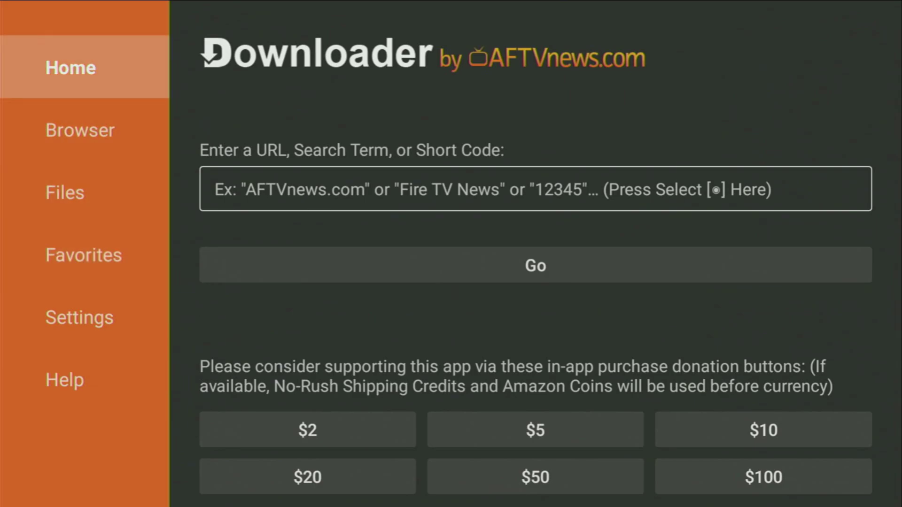
{"action": "key", "text": "Down"}
{"action": "key", "text": "Up"}
{"action": "key", "text": "Right"}
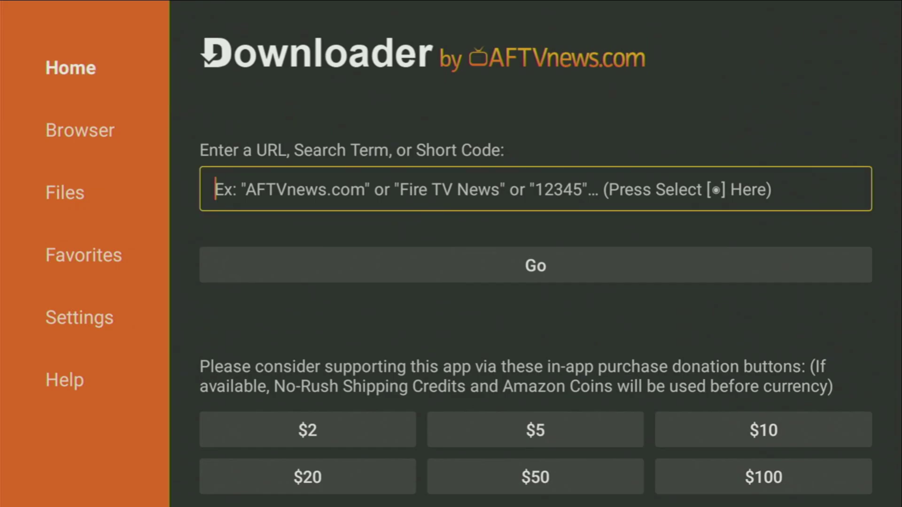
Enter the short code 986242 on Downloader's on-screen keyboard.
{"action": "key", "text": "Return"}
{"action": "key", "text": "Up"}
{"action": "key", "text": "Left"}
{"action": "key", "text": "Left"}
{"action": "key", "text": "Return"}
{"action": "key", "text": "Left"}
{"action": "key", "text": "Return"}
{"action": "key", "text": "Left"}
{"action": "key", "text": "Left"}
{"action": "key", "text": "Left"}
{"action": "key", "text": "Right"}
{"action": "key", "text": "Return"}
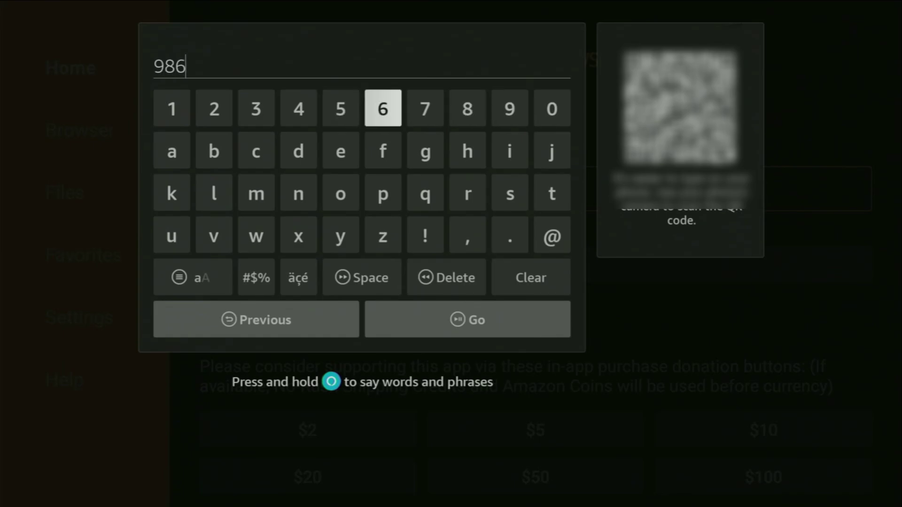
{"action": "key", "text": "Left"}
{"action": "key", "text": "Left"}
{"action": "key", "text": "Left"}
{"action": "key", "text": "Left"}
{"action": "key", "text": "Return"}
{"action": "key", "text": "Right"}
{"action": "key", "text": "Right"}
{"action": "key", "text": "Return"}
{"action": "key", "text": "Left"}
{"action": "key", "text": "Left"}
{"action": "key", "text": "Return"}
{"action": "key", "text": "Down"}
{"action": "key", "text": "Down"}
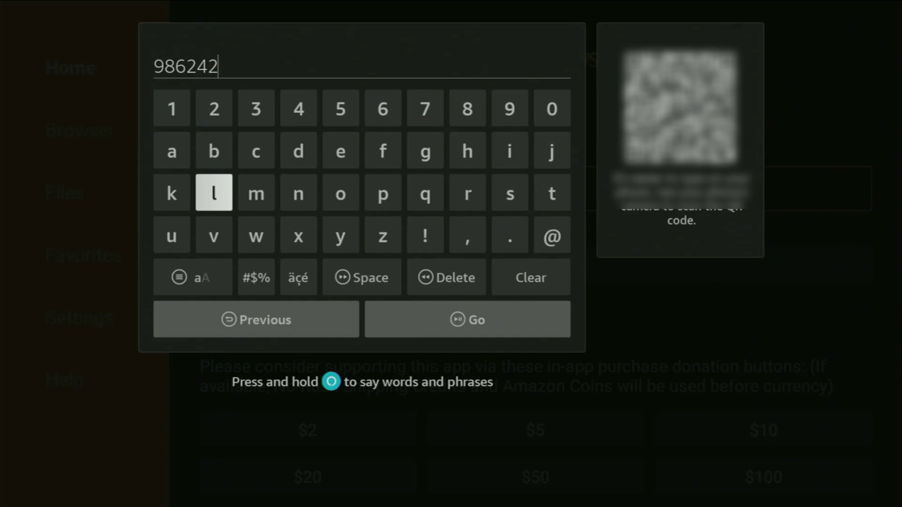
Submit the 986242 code with Go so Downloader starts connecting.
{"action": "key", "text": "Down"}
{"action": "key", "text": "Down"}
{"action": "key", "text": "Down"}
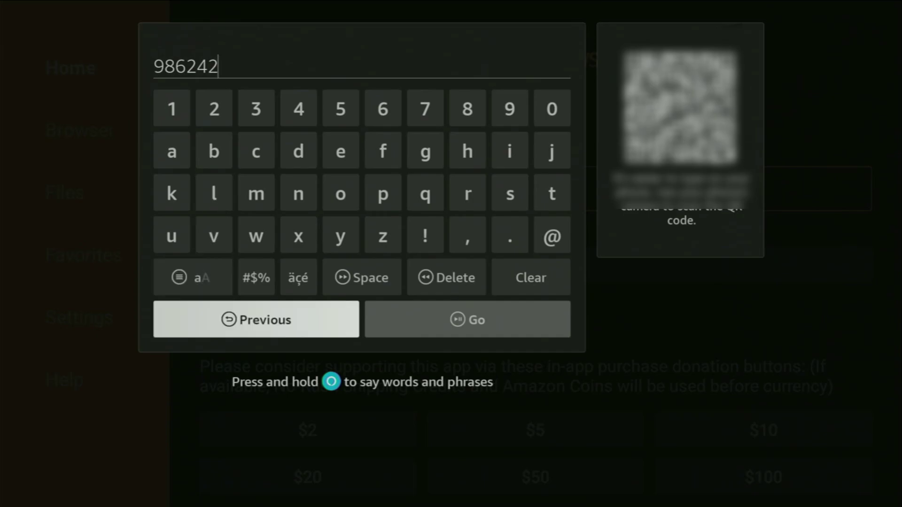
{"action": "key", "text": "Right"}
{"action": "key", "text": "Return"}
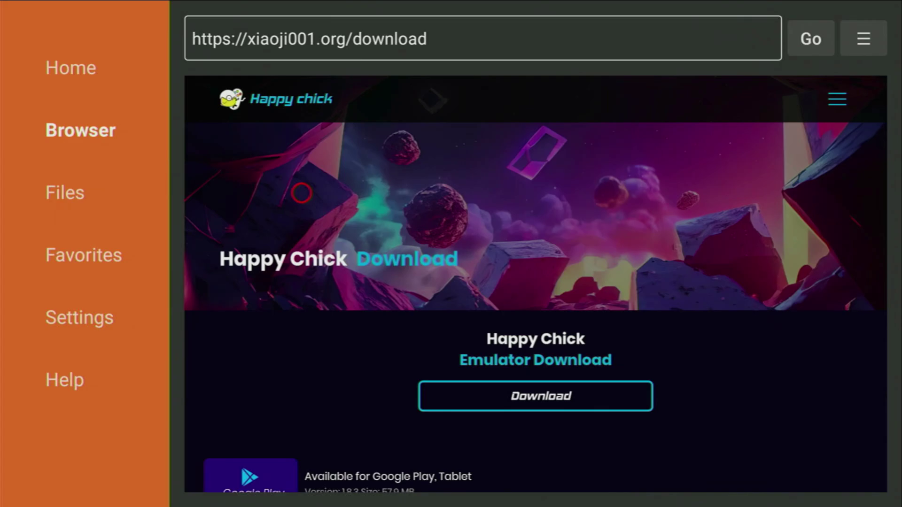
Scroll the xiaoji001.org page to the platform list and download the Android Happy Chick build.
{"action": "scroll", "coordinate": [302, 474], "scroll_direction": "down", "scroll_amount": 5}
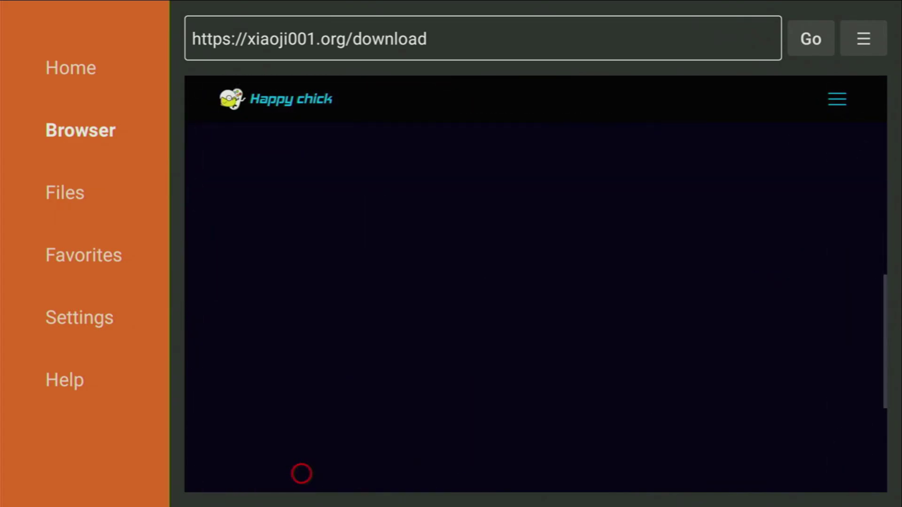
{"action": "scroll", "coordinate": [302, 92], "scroll_direction": "up", "scroll_amount": 5}
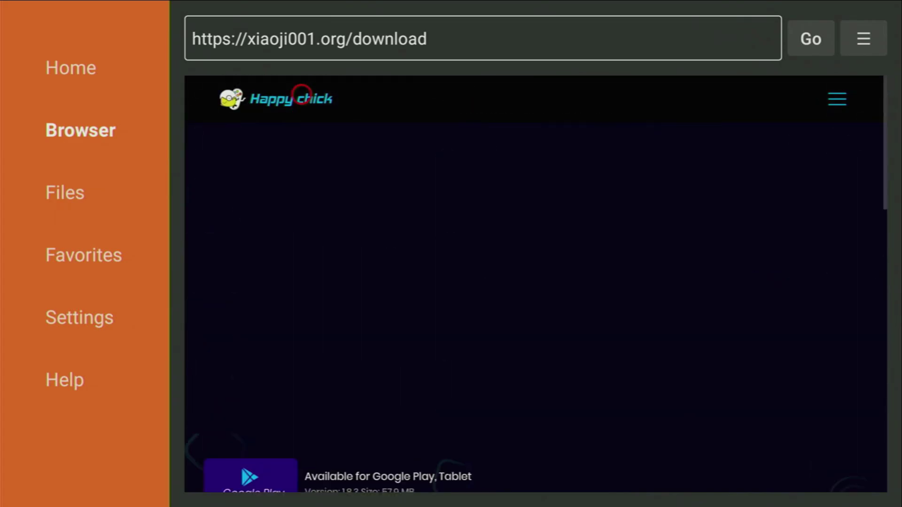
{"action": "scroll", "coordinate": [302, 455], "scroll_direction": "down", "scroll_amount": 5}
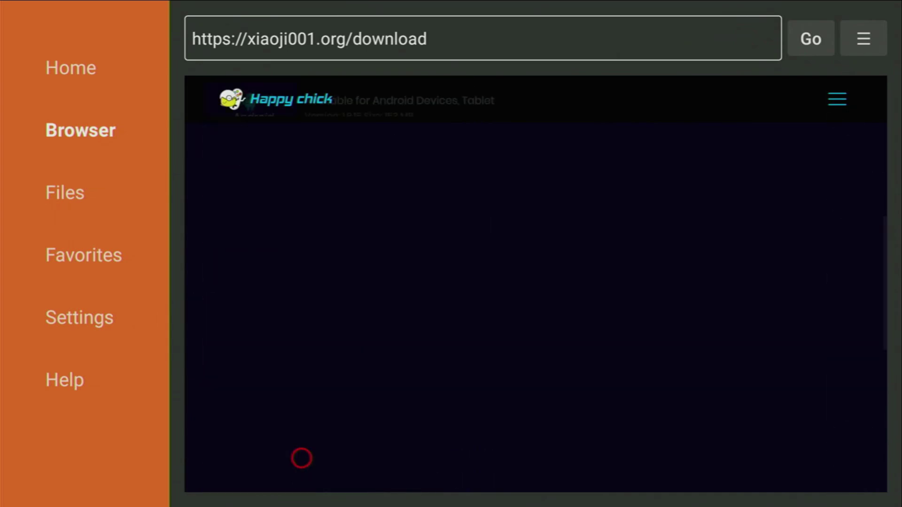
{"action": "scroll", "coordinate": [301, 91], "scroll_direction": "up", "scroll_amount": 5}
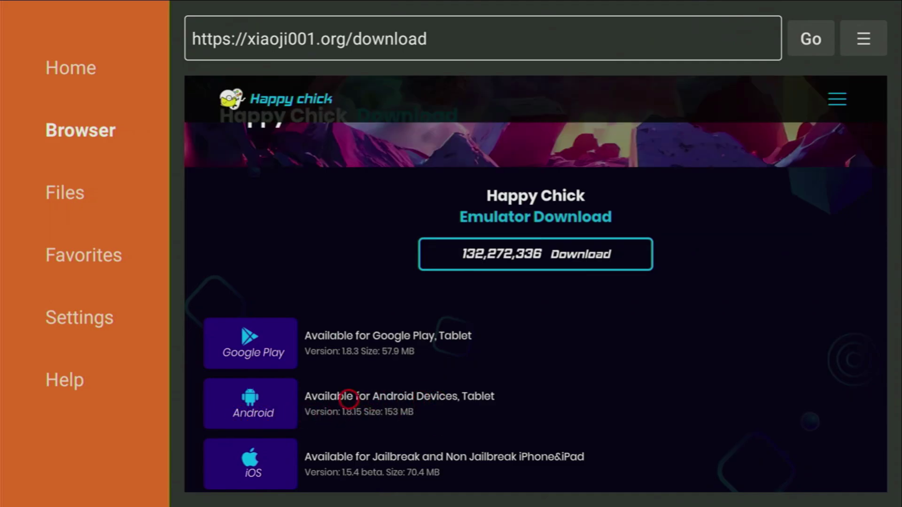
{"action": "left_click", "coordinate": [258, 398]}
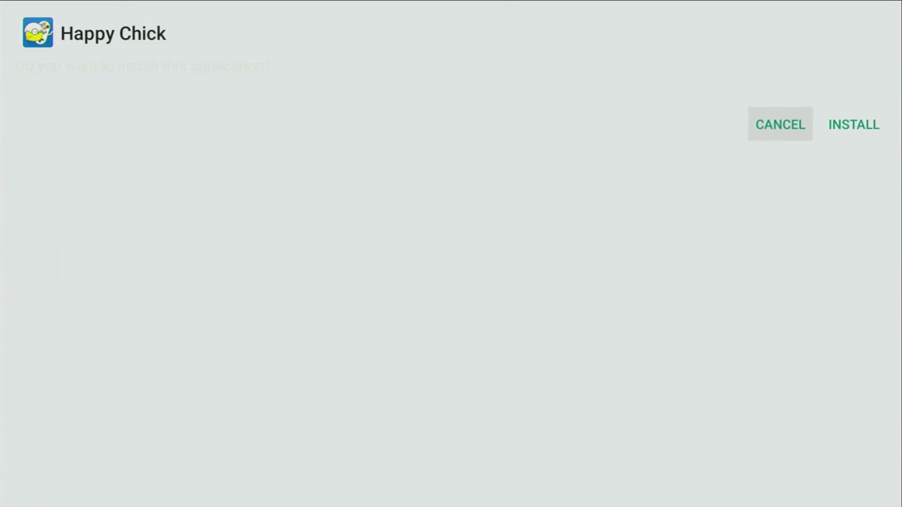
Install Happy Chick, finish with Done, and choose Delete for the downloaded xiaoji_1.apk.
{"action": "key", "text": "Right"}
{"action": "key", "text": "Return"}
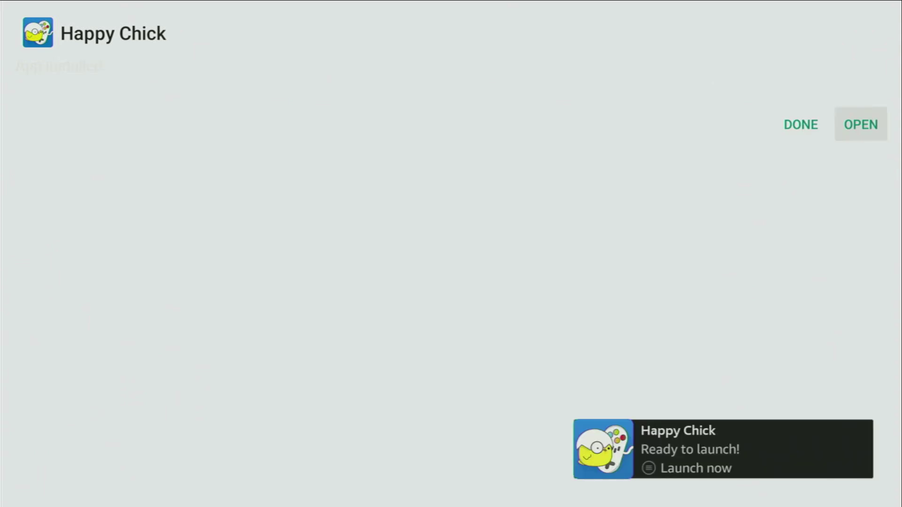
{"action": "key", "text": "Left"}
{"action": "key", "text": "Return"}
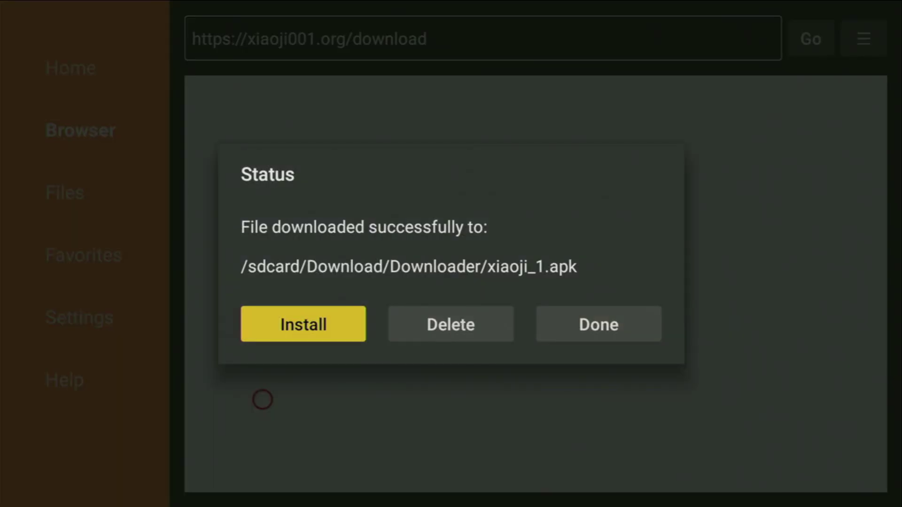
{"action": "key", "text": "Right"}
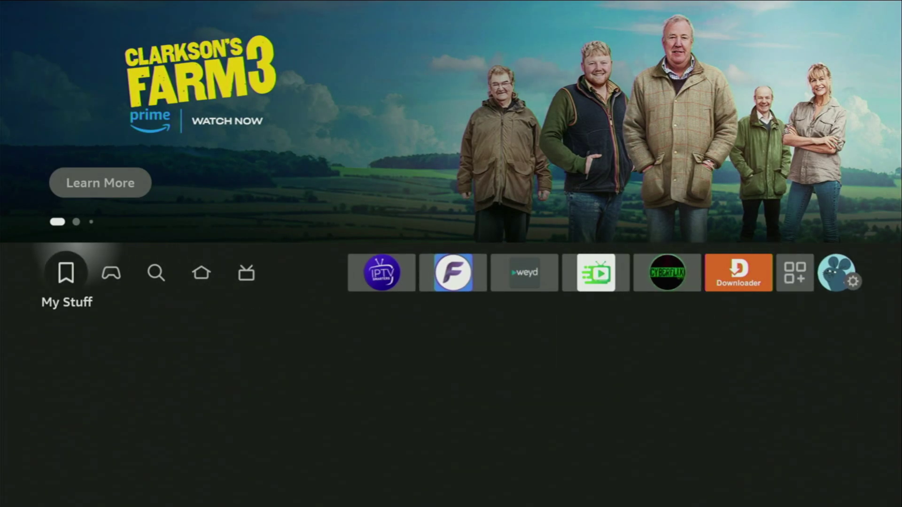
Go to Settings > My Fire TV > Developer options > Install unknown apps.
{"action": "key", "text": "Left"}
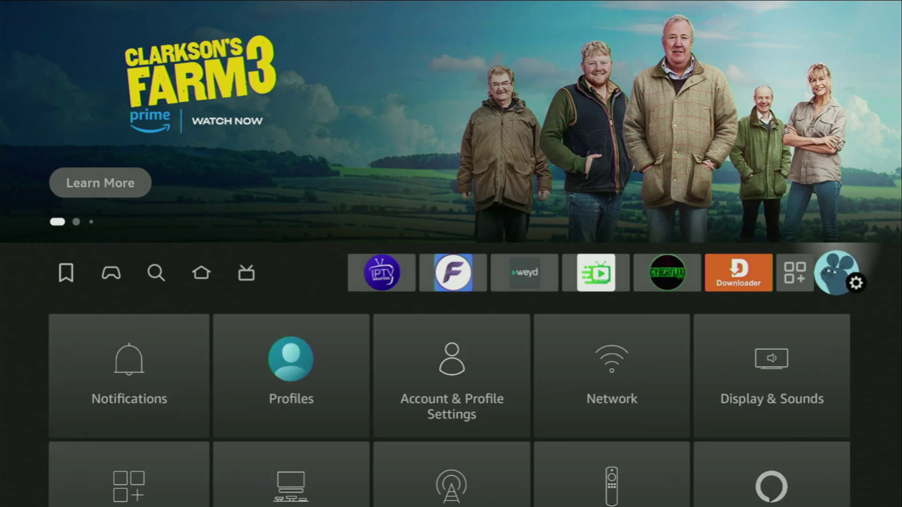
{"action": "key", "text": "Down"}
{"action": "key", "text": "Down"}
{"action": "key", "text": "Down"}
{"action": "key", "text": "Right"}
{"action": "key", "text": "Return"}
{"action": "key", "text": "Down"}
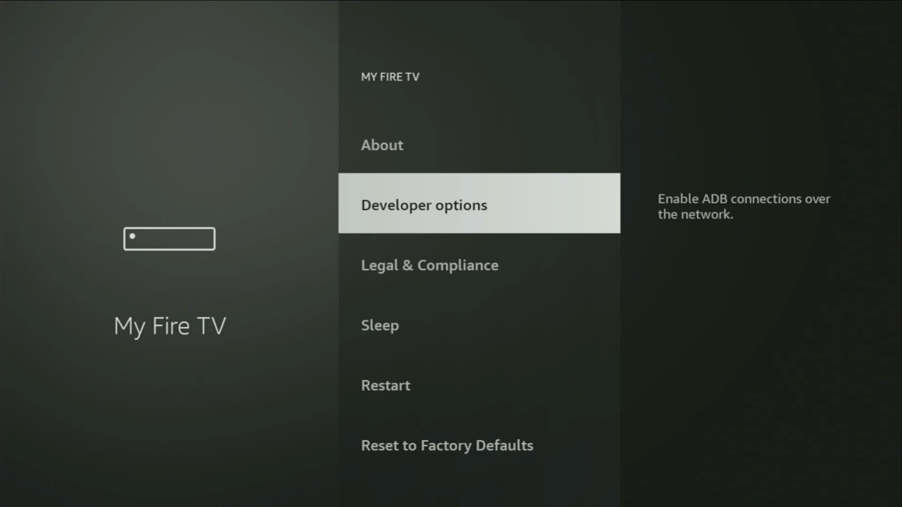
{"action": "key", "text": "Return"}
{"action": "key", "text": "Down"}
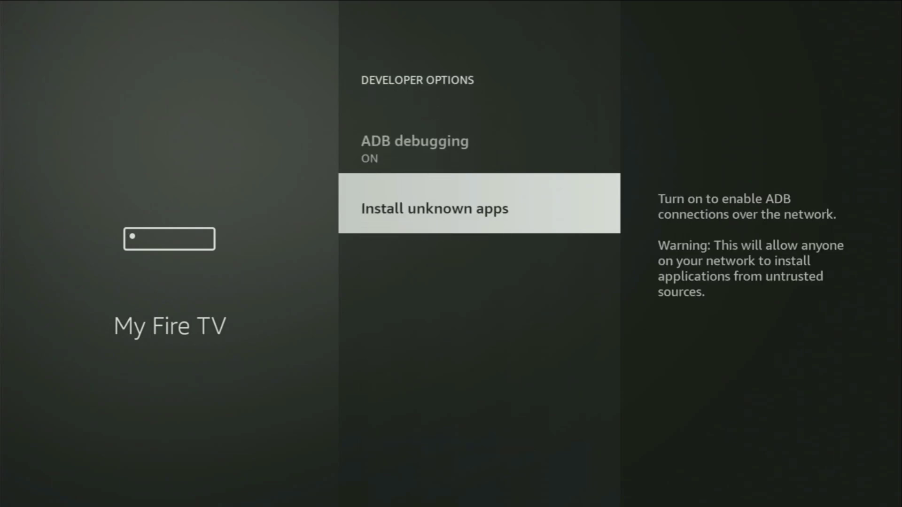
{"action": "key", "text": "Return"}
Scroll the unknown-apps permission list to confirm Downloader is set to ON.
{"action": "key", "text": "Down"}
{"action": "key", "text": "Down"}
{"action": "key", "text": "Down"}
{"action": "key", "text": "Down"}
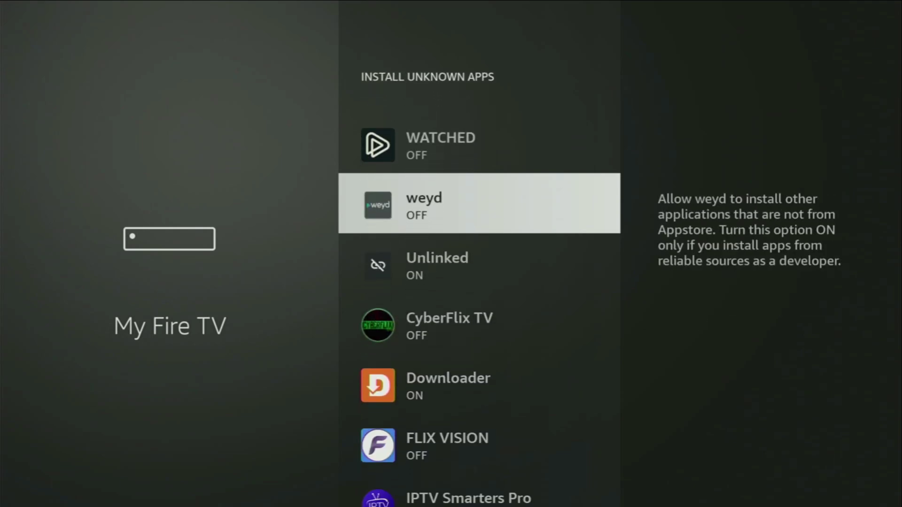
{"action": "key", "text": "Down"}
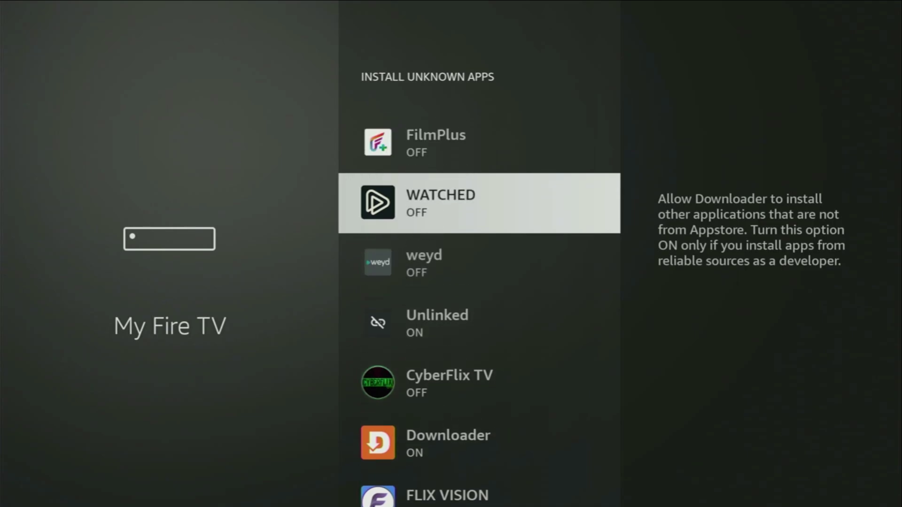
{"action": "key", "text": "Down"}
{"action": "key", "text": "Down"}
{"action": "key", "text": "Down"}
{"action": "key", "text": "Down"}
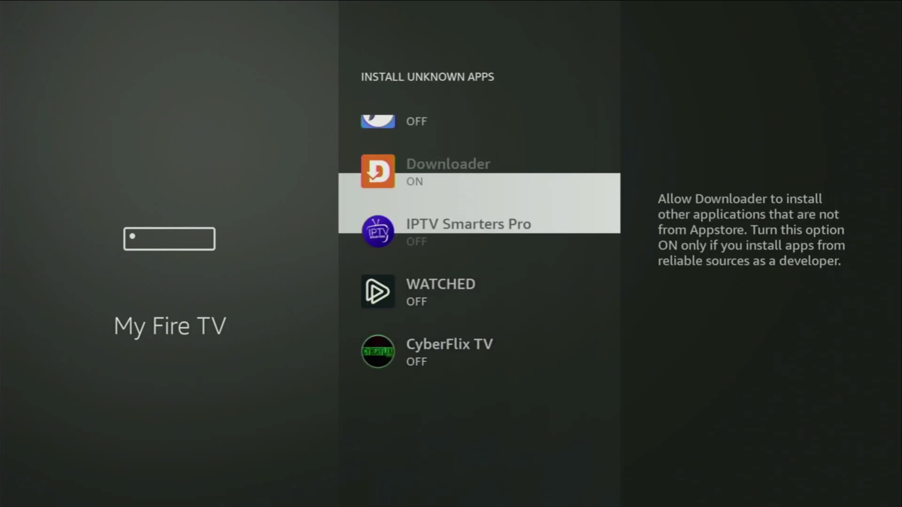
{"action": "key", "text": "Up"}
{"action": "key", "text": "Up"}
{"action": "key", "text": "Up"}
{"action": "key", "text": "Up"}
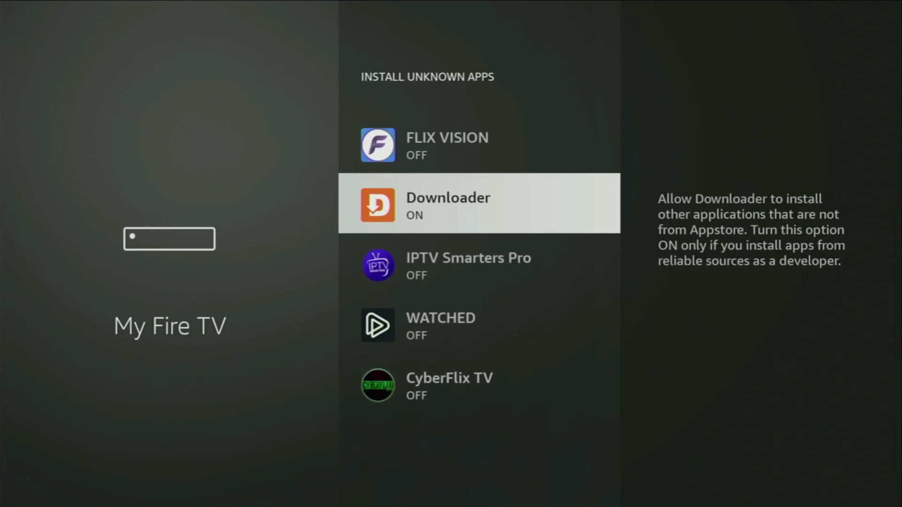
{"action": "key", "text": "Up"}
{"action": "key", "text": "Up"}
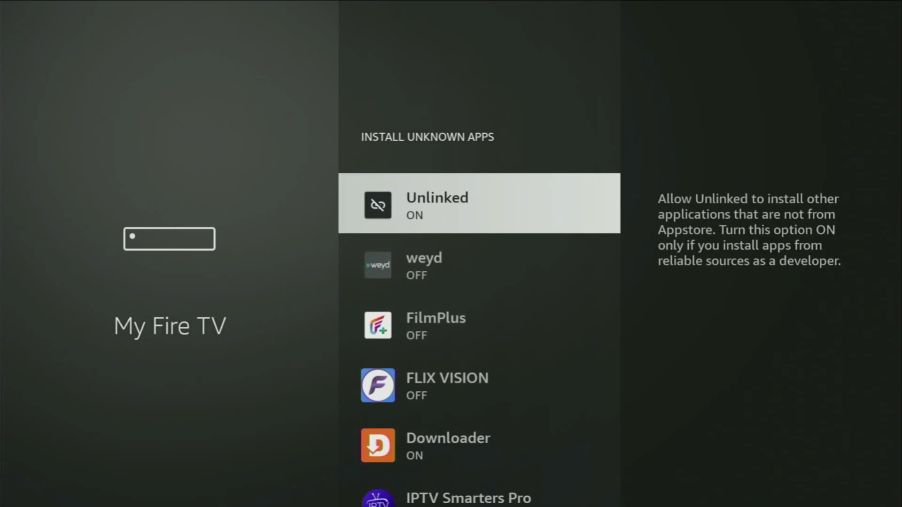
{"action": "key", "text": "Down"}
{"action": "key", "text": "Down"}
{"action": "key", "text": "Down"}
{"action": "key", "text": "Down"}
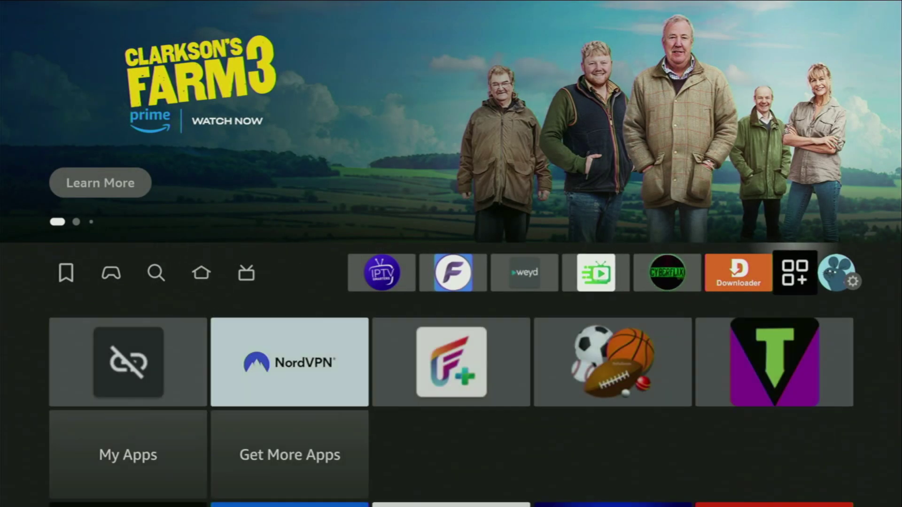
Move Happy Chick to the front of Your Apps & Channels, then launch it.
{"action": "key", "text": "Return"}
{"action": "key", "text": "Down"}
{"action": "key", "text": "Down"}
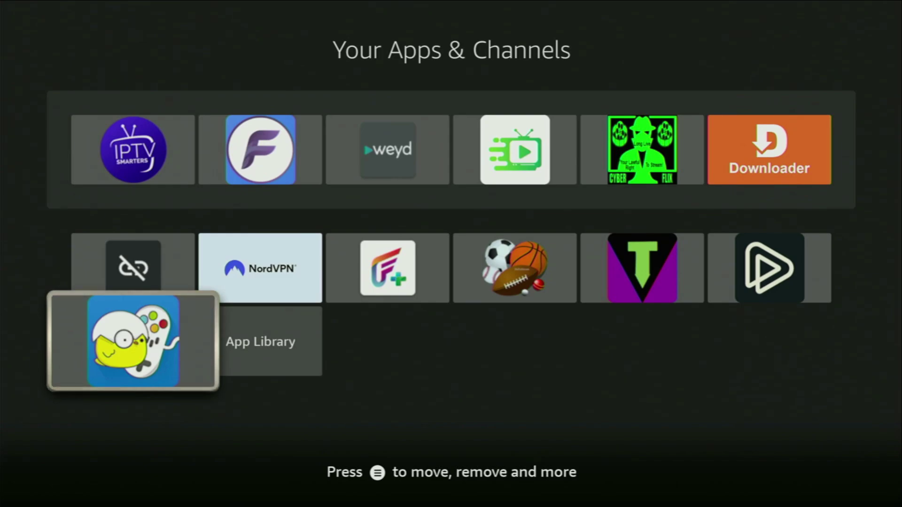
{"action": "key", "text": "Menu"}
{"action": "key", "text": "Down"}
{"action": "key", "text": "Return"}
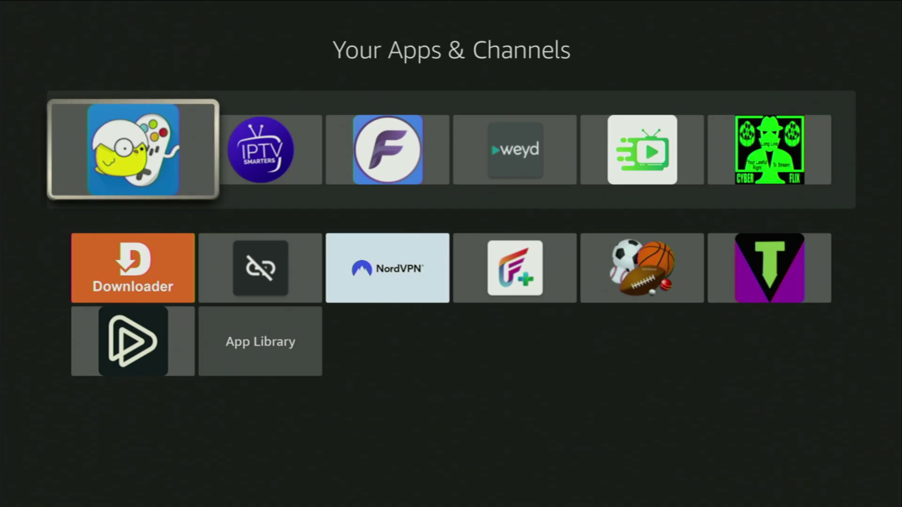
{"action": "key", "text": "Return"}
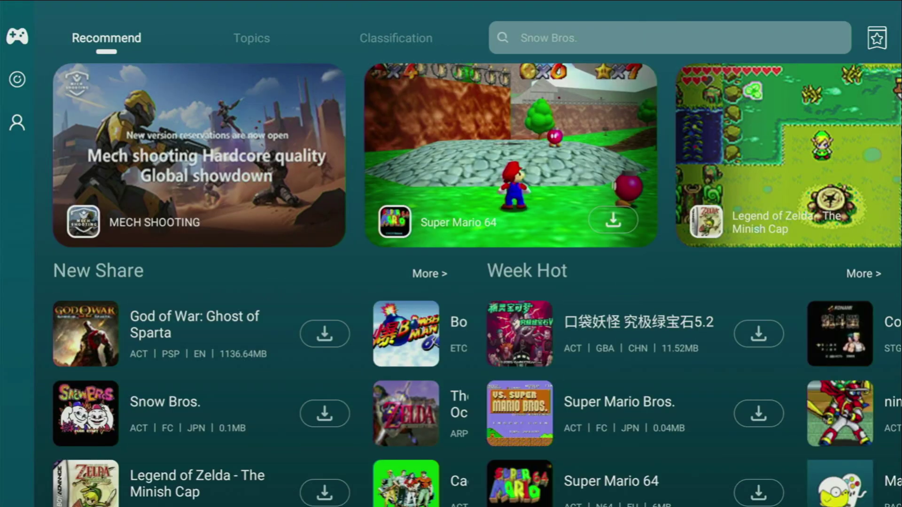
Scroll Happy Chick's Recommend page to show more New Share and Week Hot games.
{"action": "key", "text": "Down"}
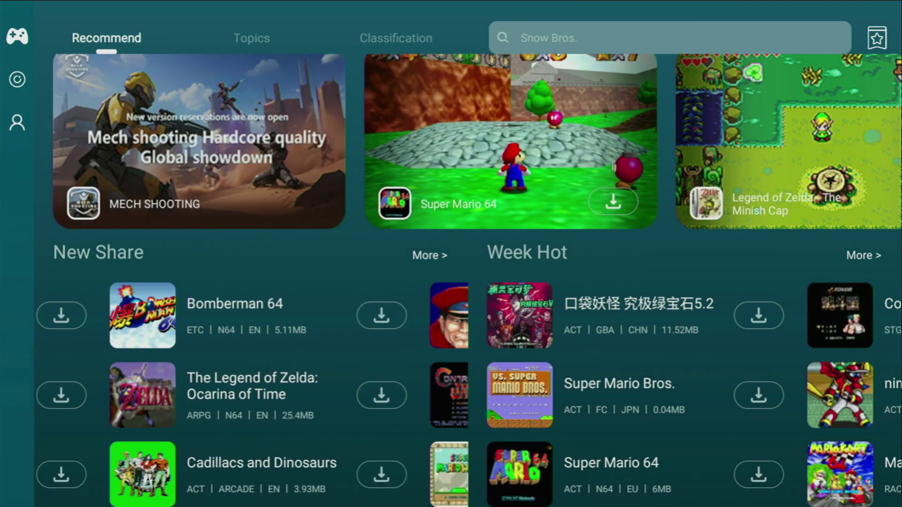
{"action": "scroll", "coordinate": [468, 280], "scroll_direction": "down", "scroll_amount": 1}
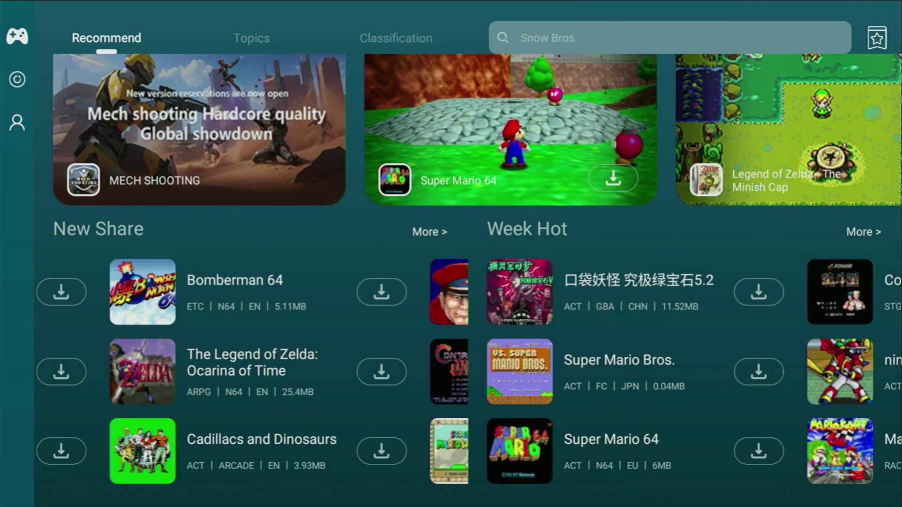